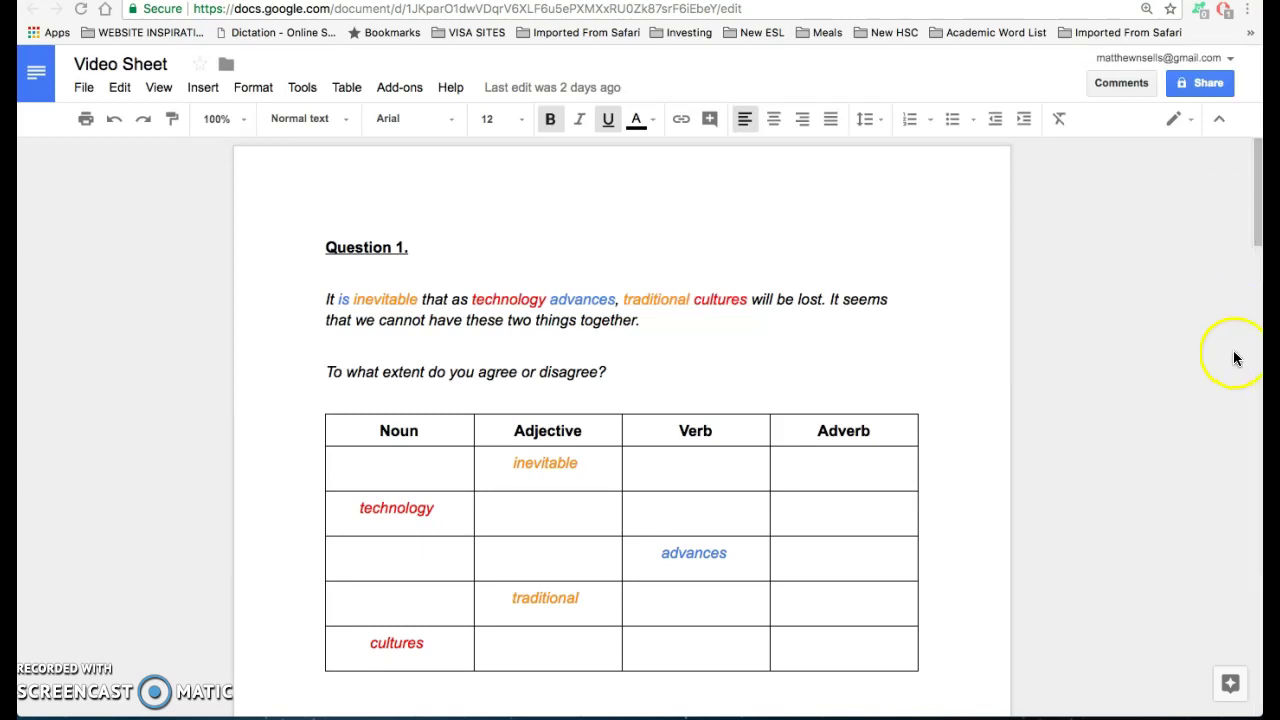
scroll(930, 388, "down", 1)
scroll(514, 434, "down", 3)
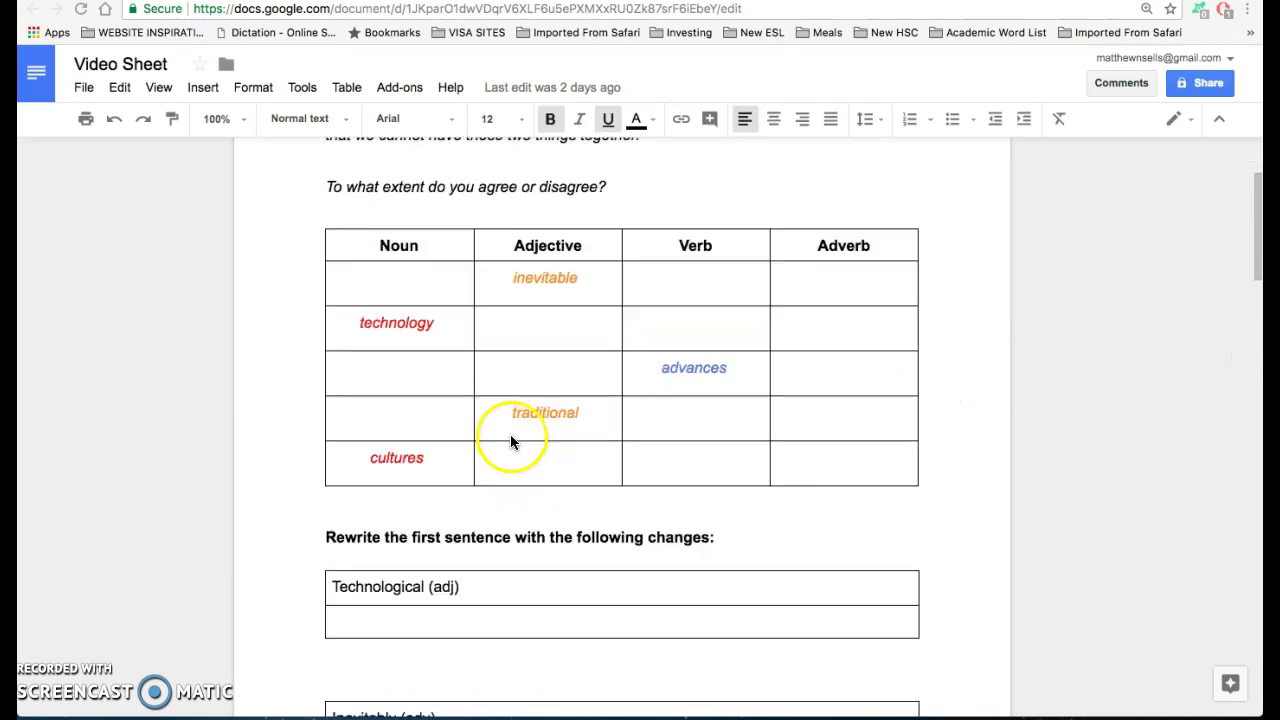
scroll(514, 437, "up", 3)
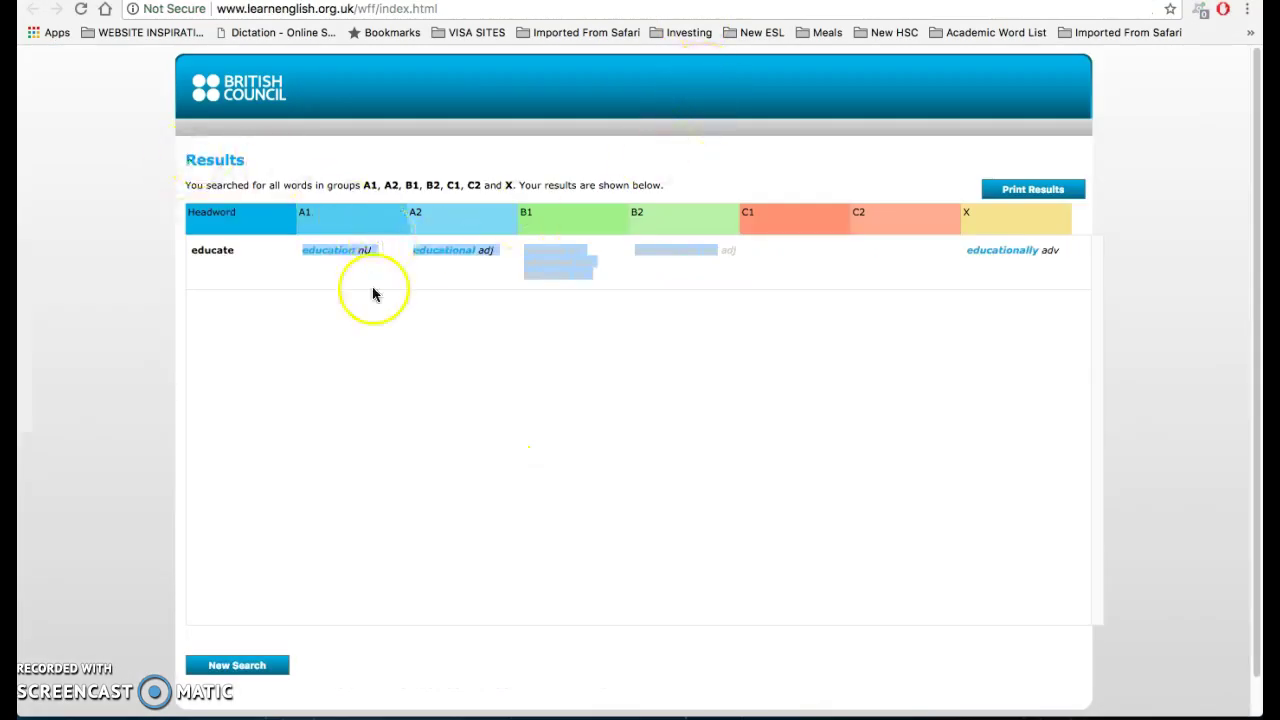
Run a new search for "inevitable" in the British Council Word Family Framework with all levels included.
left_click(210, 667)
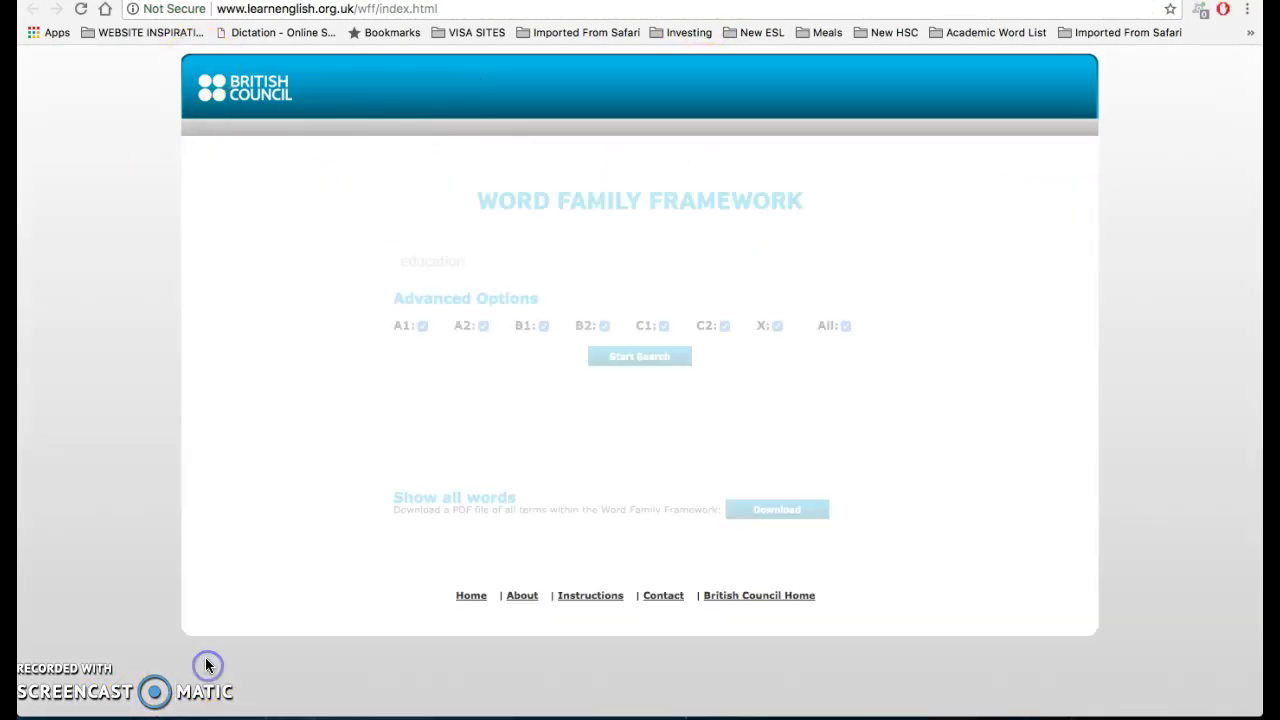
left_click(475, 262)
left_click_drag(480, 260, 318, 255)
type("inevit")
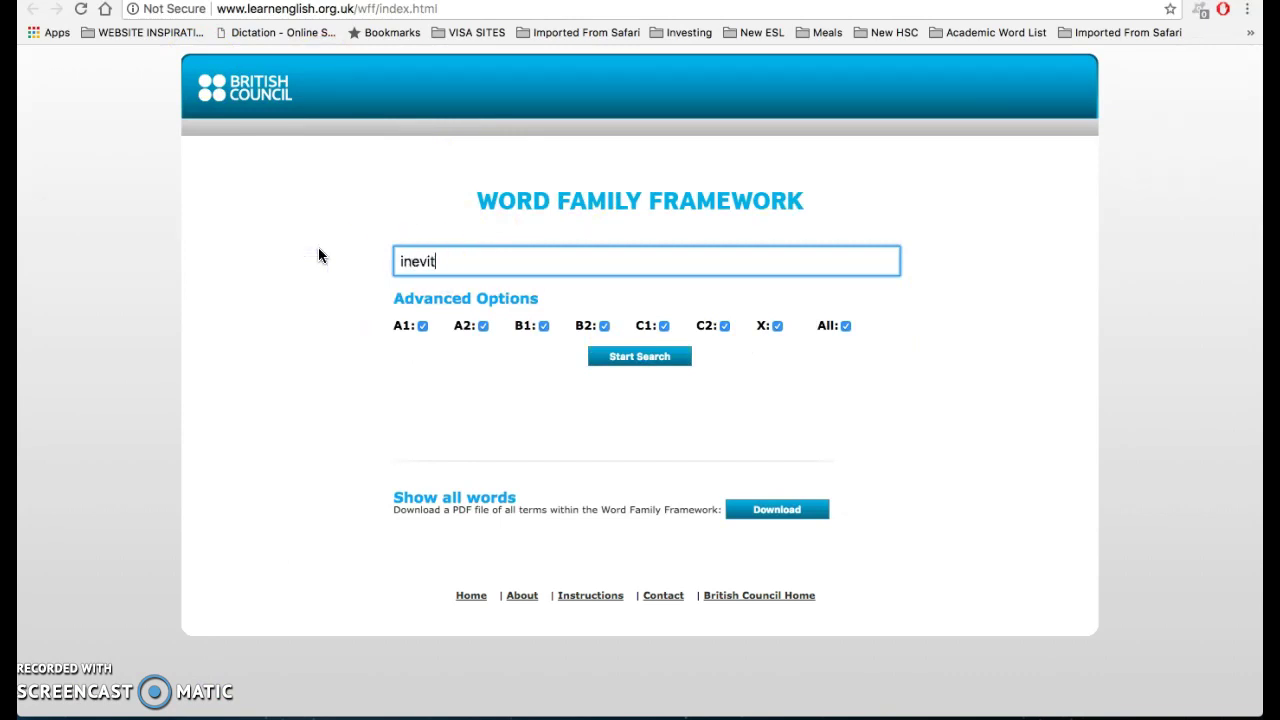
type("able")
left_click(645, 362)
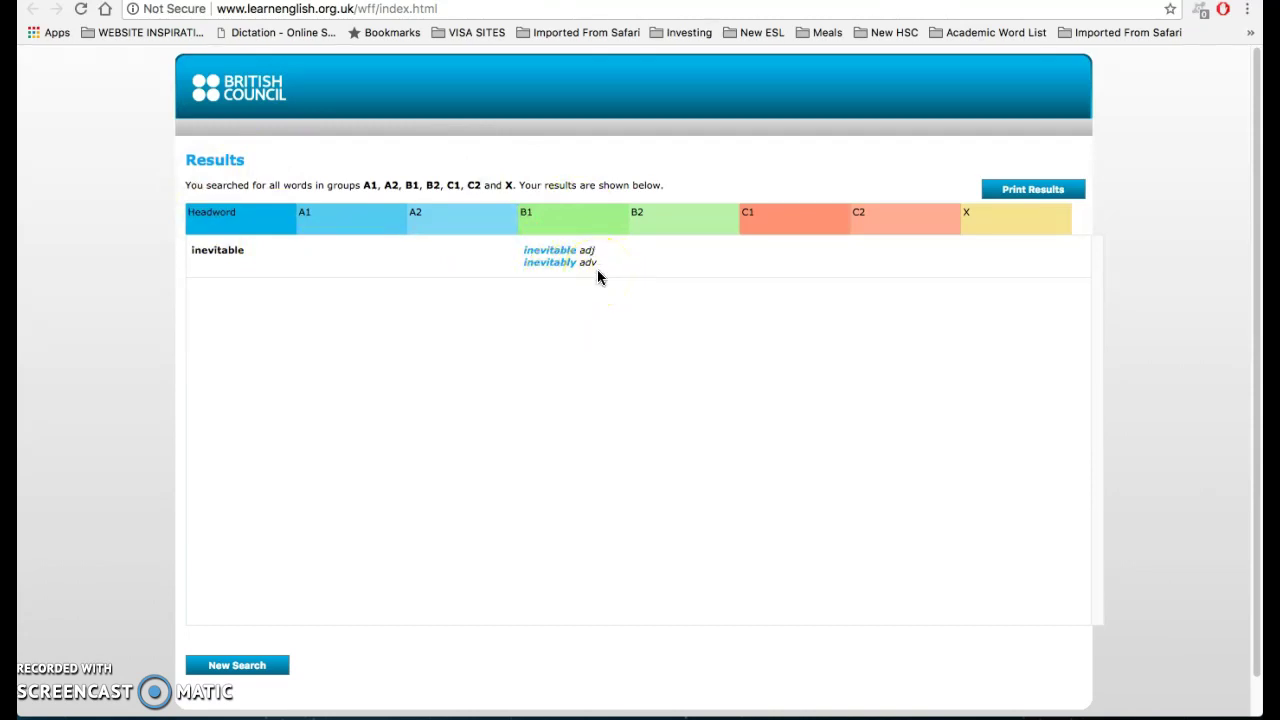
Switch to the Video Sheet document and complete the inevitable row with adverb "inevitably" and "-" for verb and noun.
left_click(480, 1)
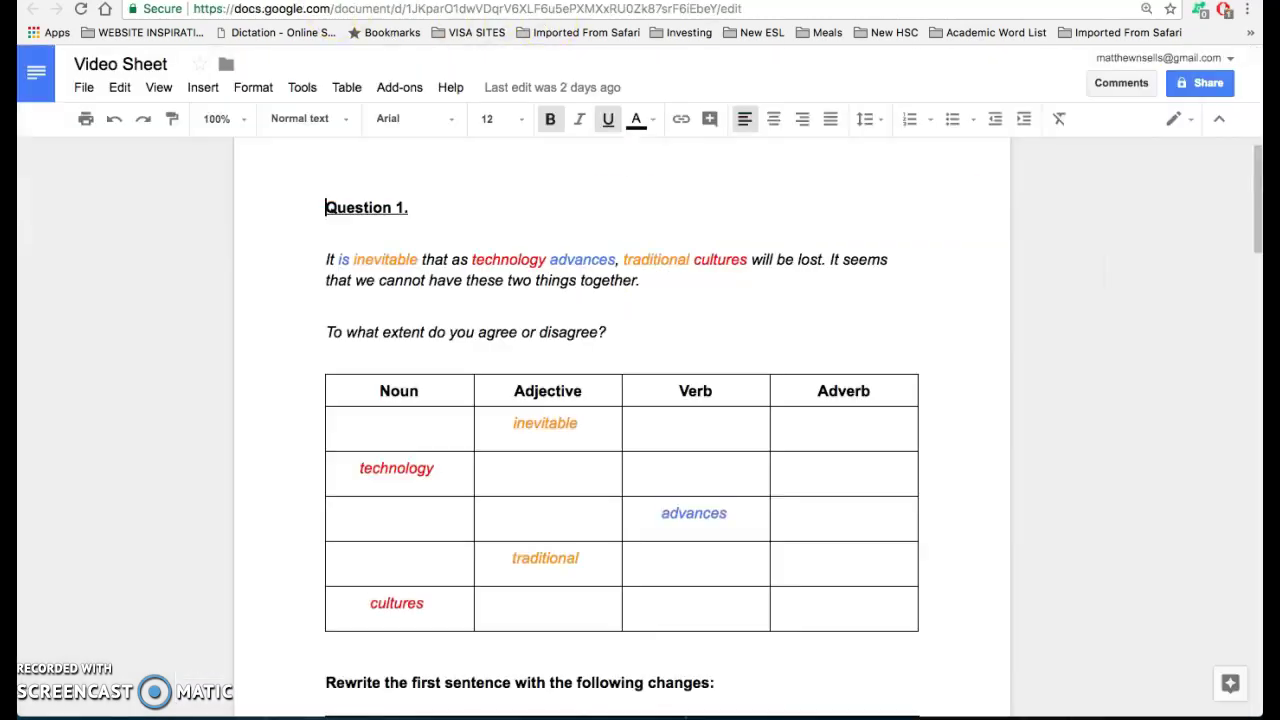
left_click(857, 438)
type("inevitably")
left_click(700, 436)
type("-")
left_click(412, 418)
type("-")
Place the cursor in the technology row's Adjective cell, and search the Word Family Framework for "technology".
left_click(515, 473)
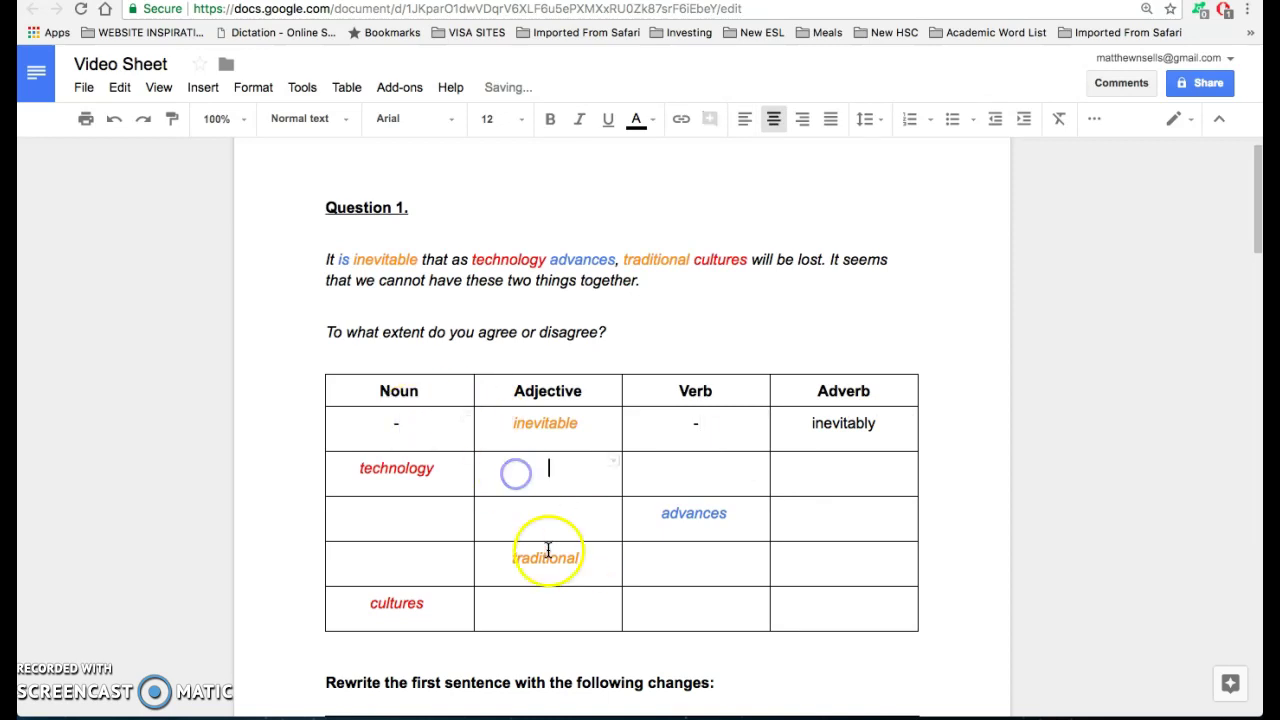
left_click(715, 2)
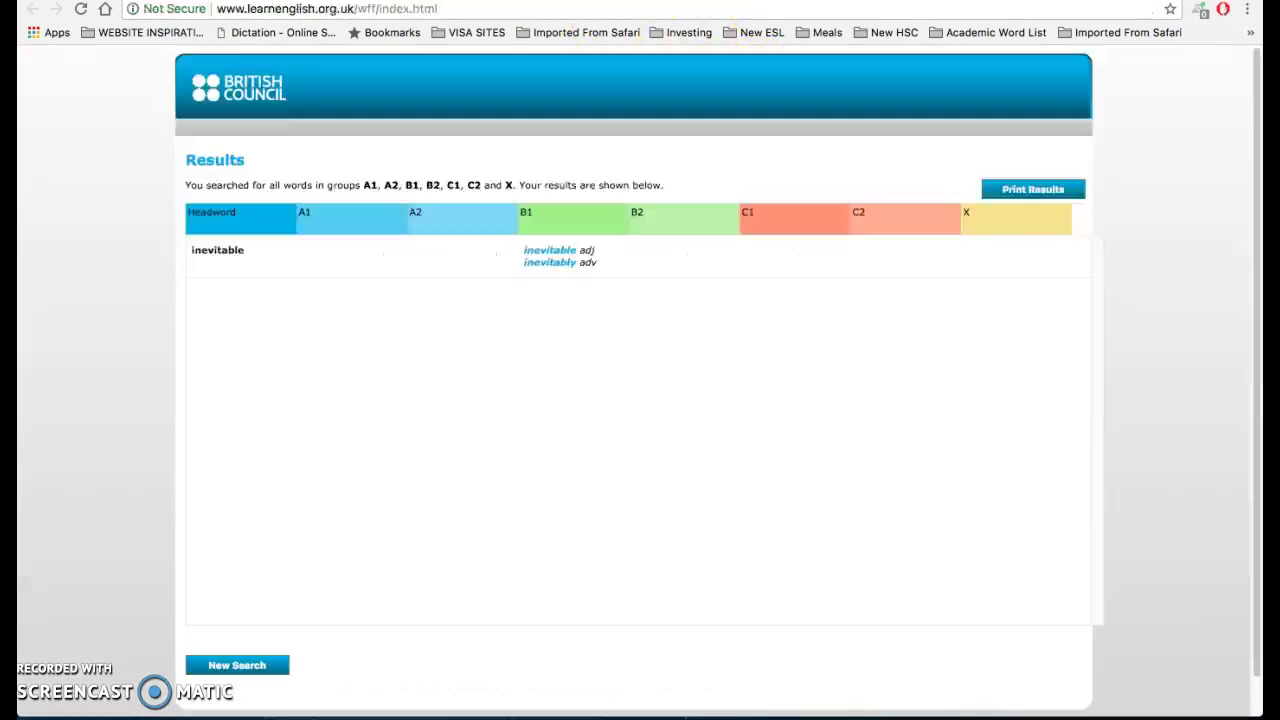
left_click(234, 664)
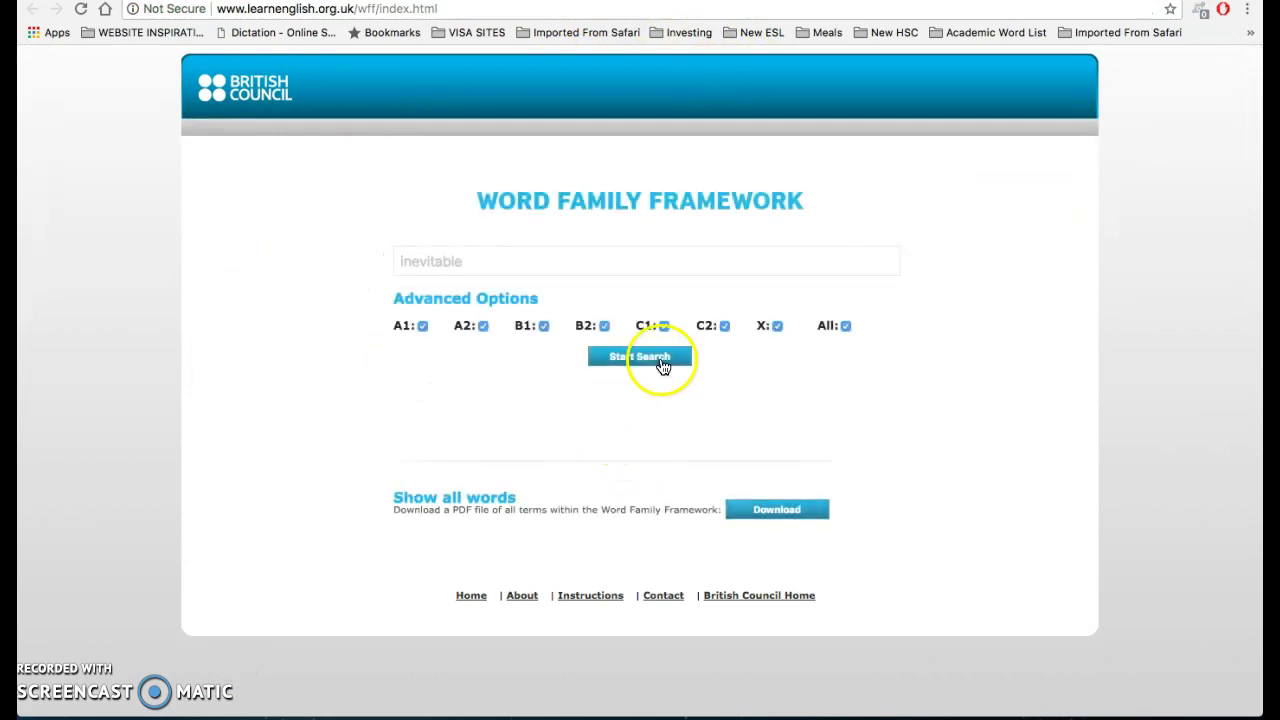
left_click(520, 269)
double_click(505, 271)
type("technology")
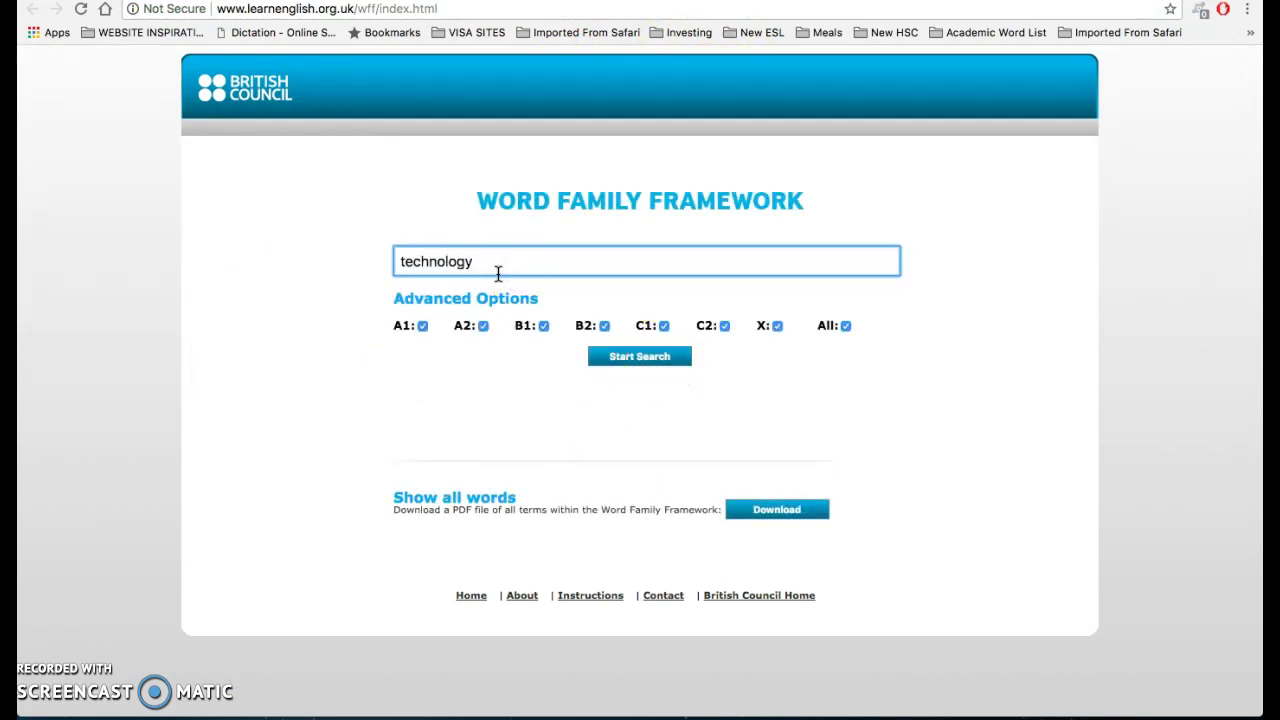
left_click(640, 366)
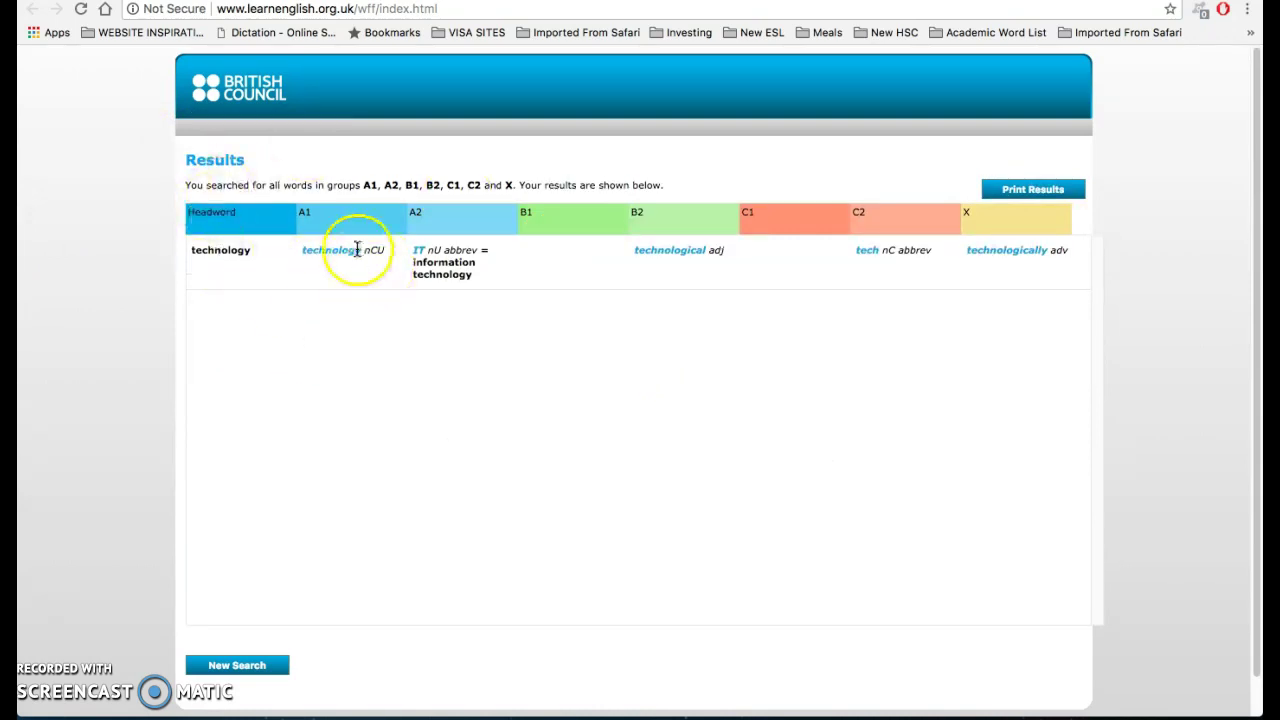
Highlight the technology and IT noun entries in the search results to examine them.
left_click_drag(303, 251, 368, 251)
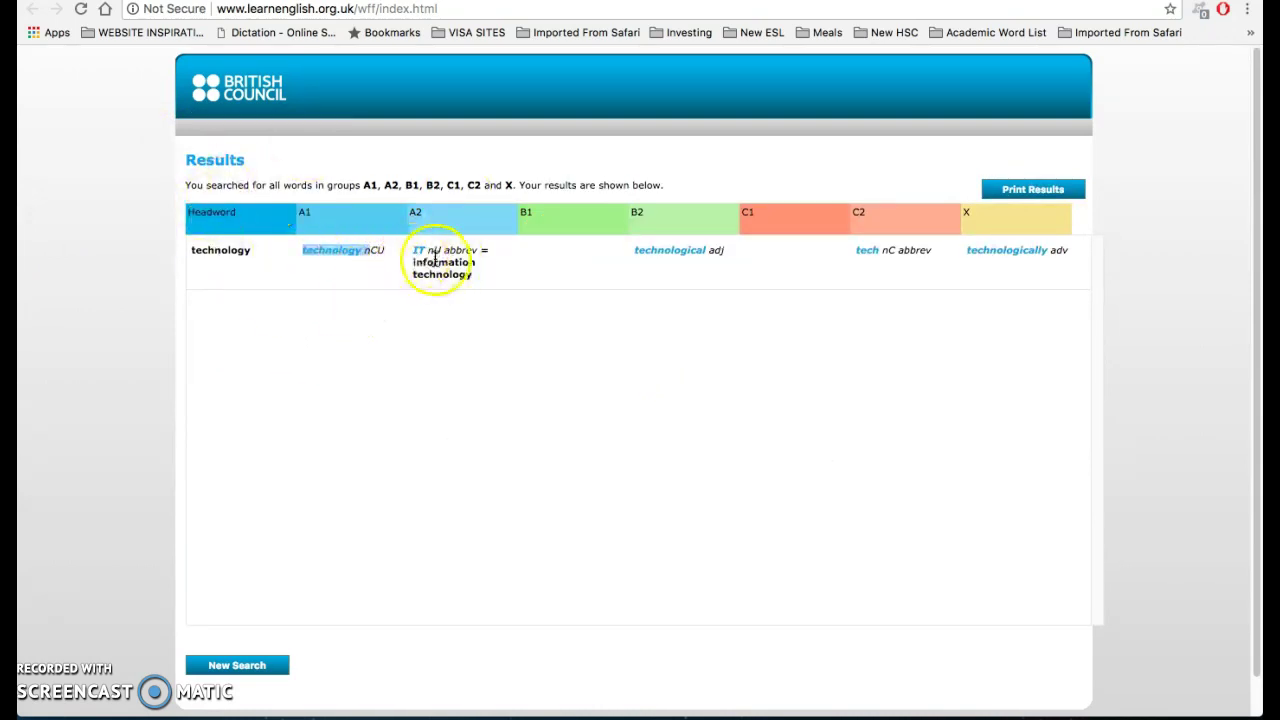
mouse_move(414, 248)
left_mouse_down()
mouse_move(459, 294)
mouse_move(449, 263)
mouse_move(411, 251)
left_mouse_up()
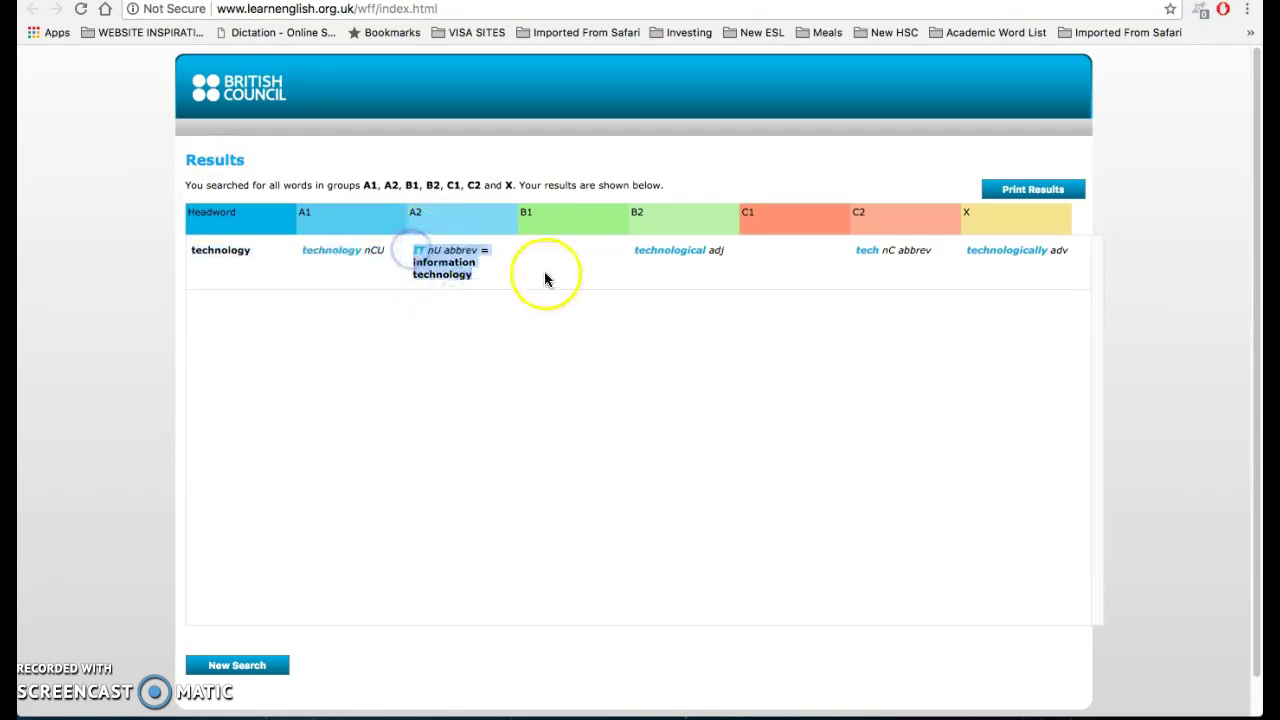
left_click(584, 266)
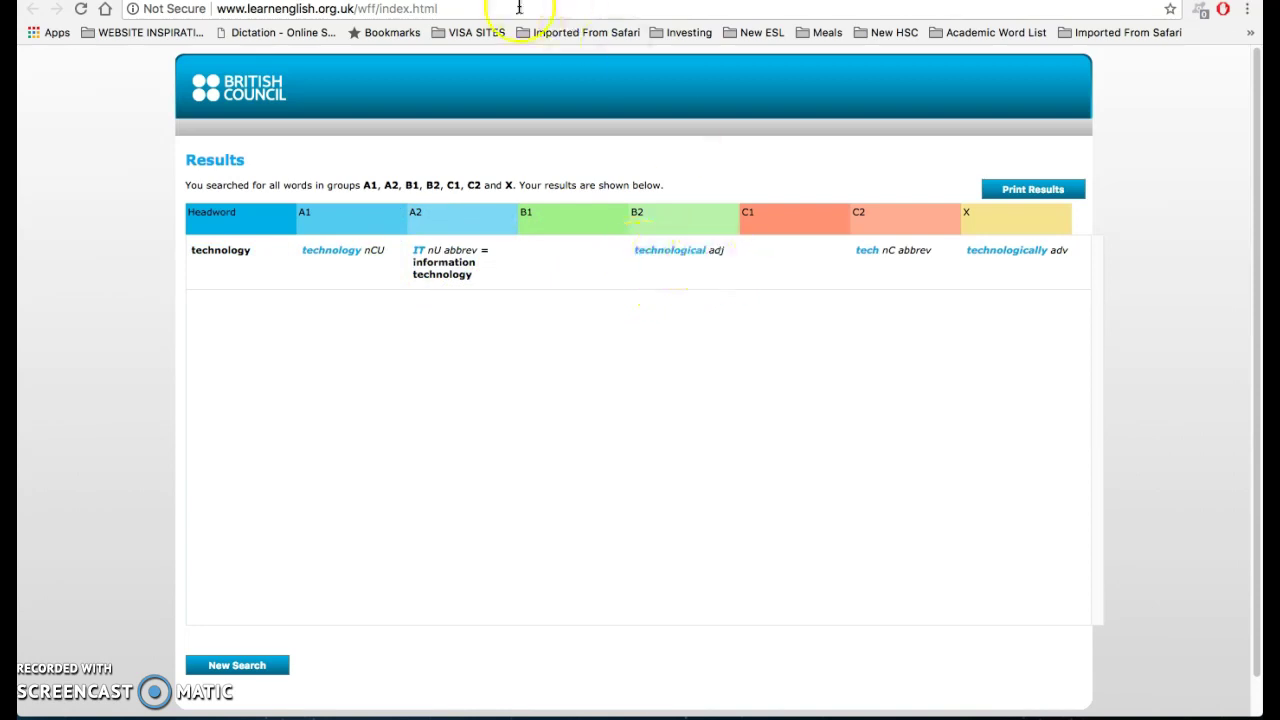
In the Video Sheet's technology row, enter "technological" as the adjective and "technologically" as the adverb, checking the search results in between.
left_click(575, 1)
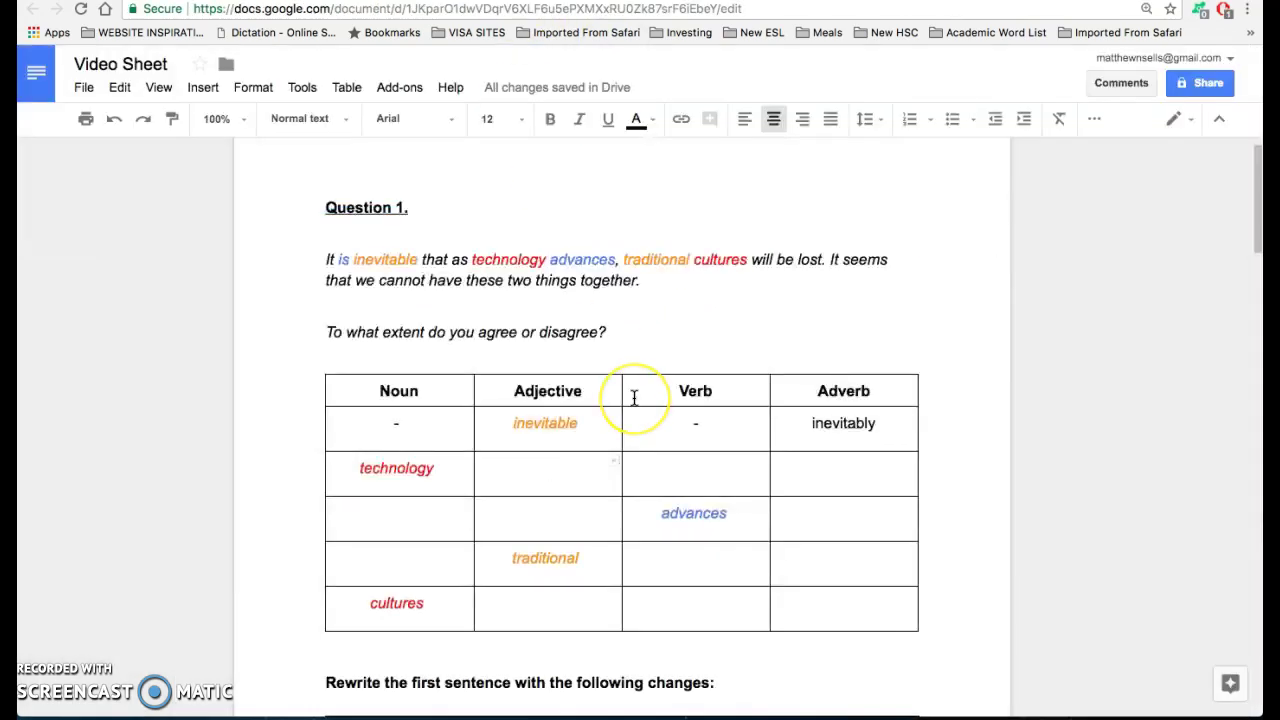
type("technological")
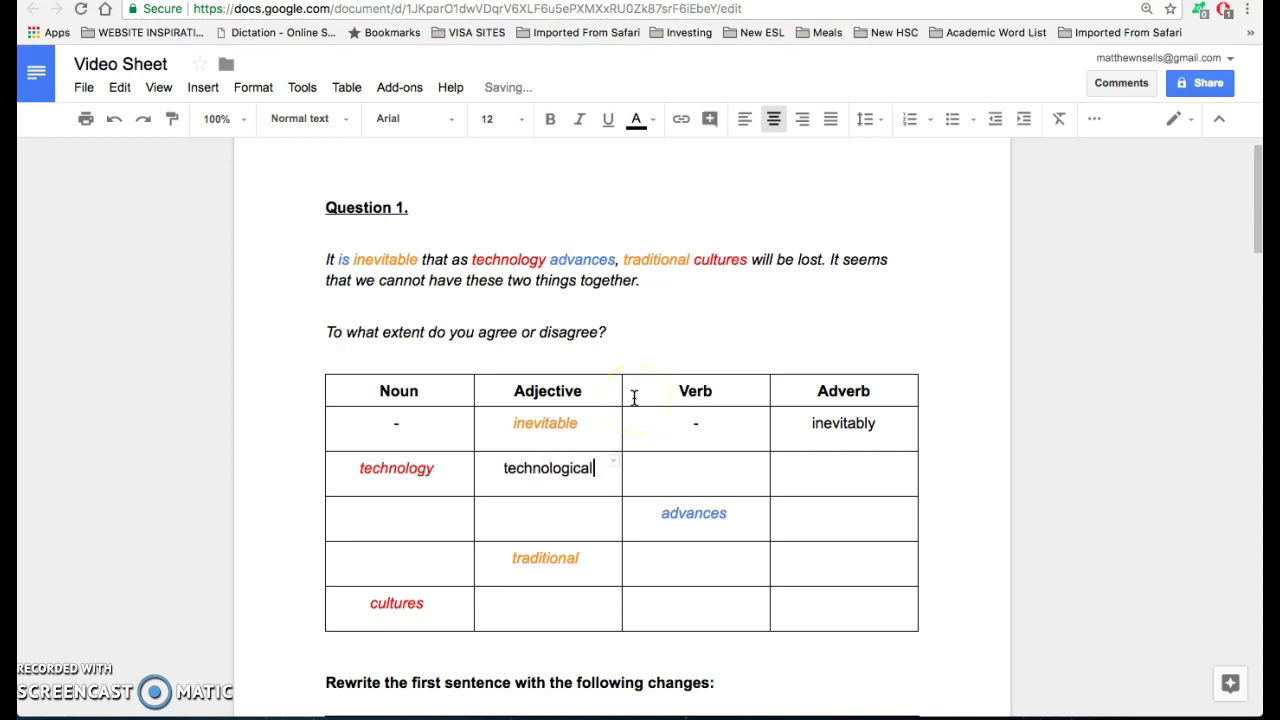
key("ctrl+Tab")
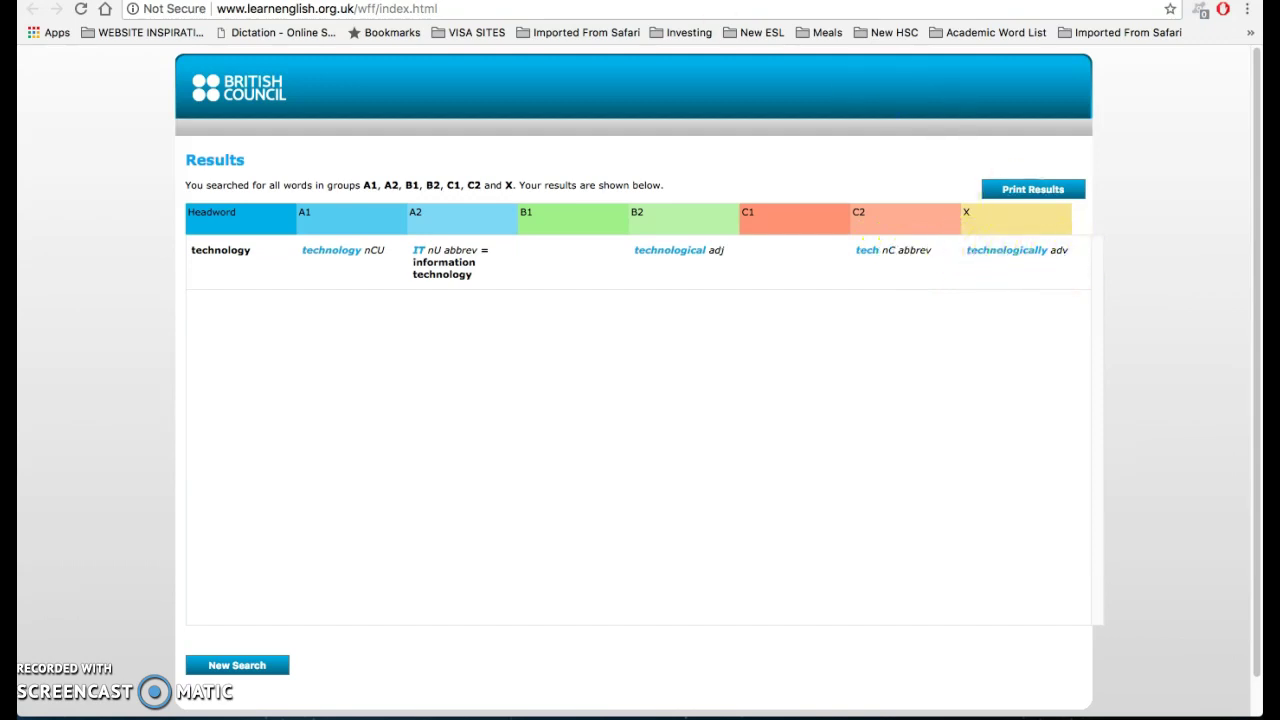
key("ctrl+Tab")
left_click(825, 482)
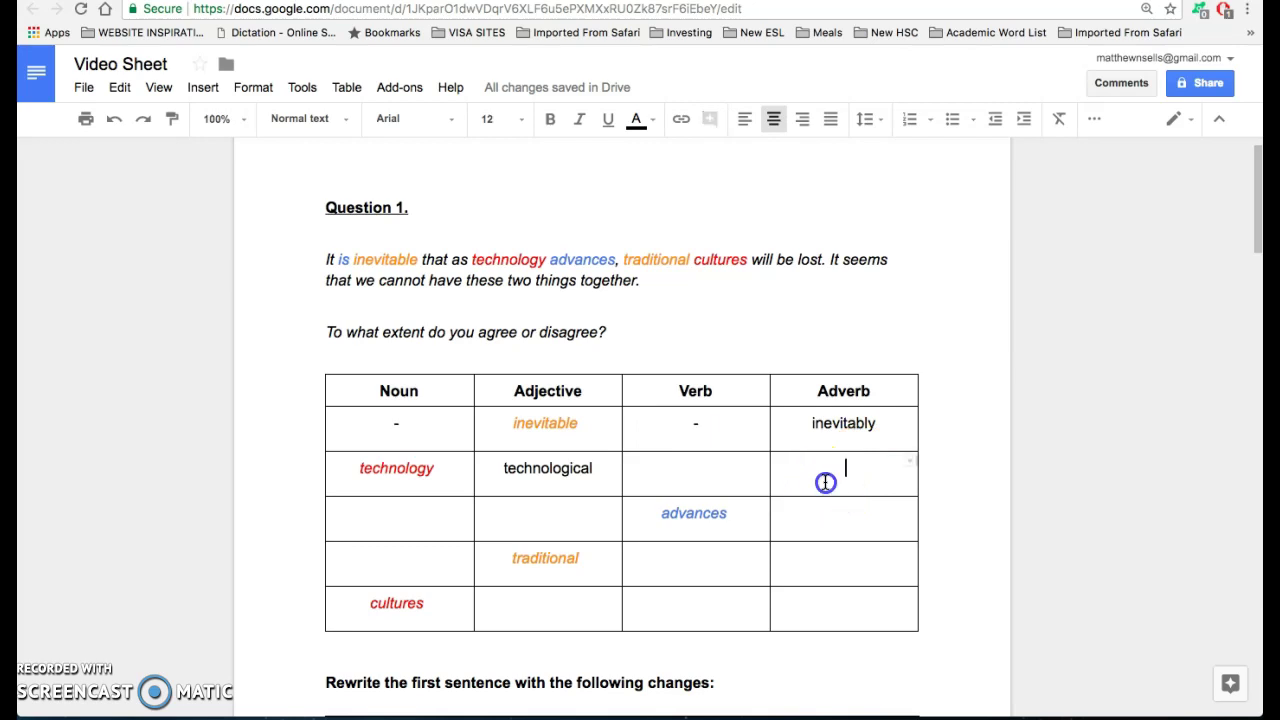
type("technologically")
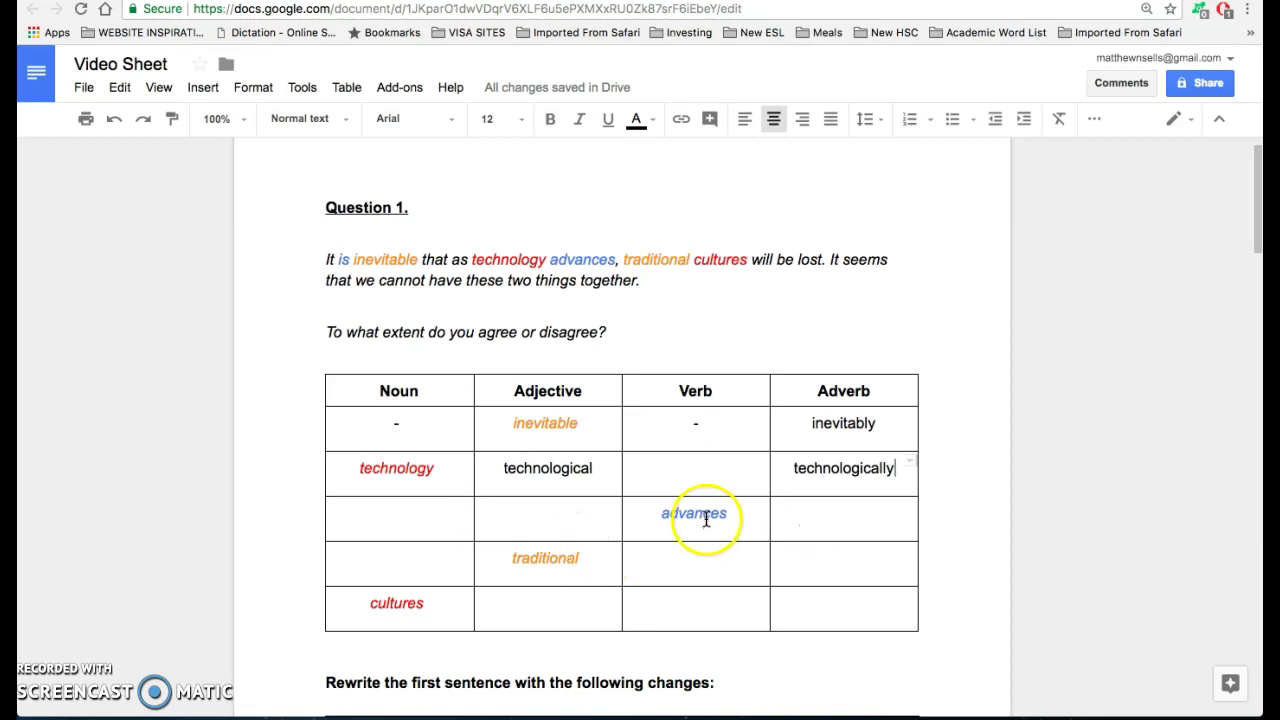
Return to the Word Family Framework and search for "advances".
left_click(556, 1)
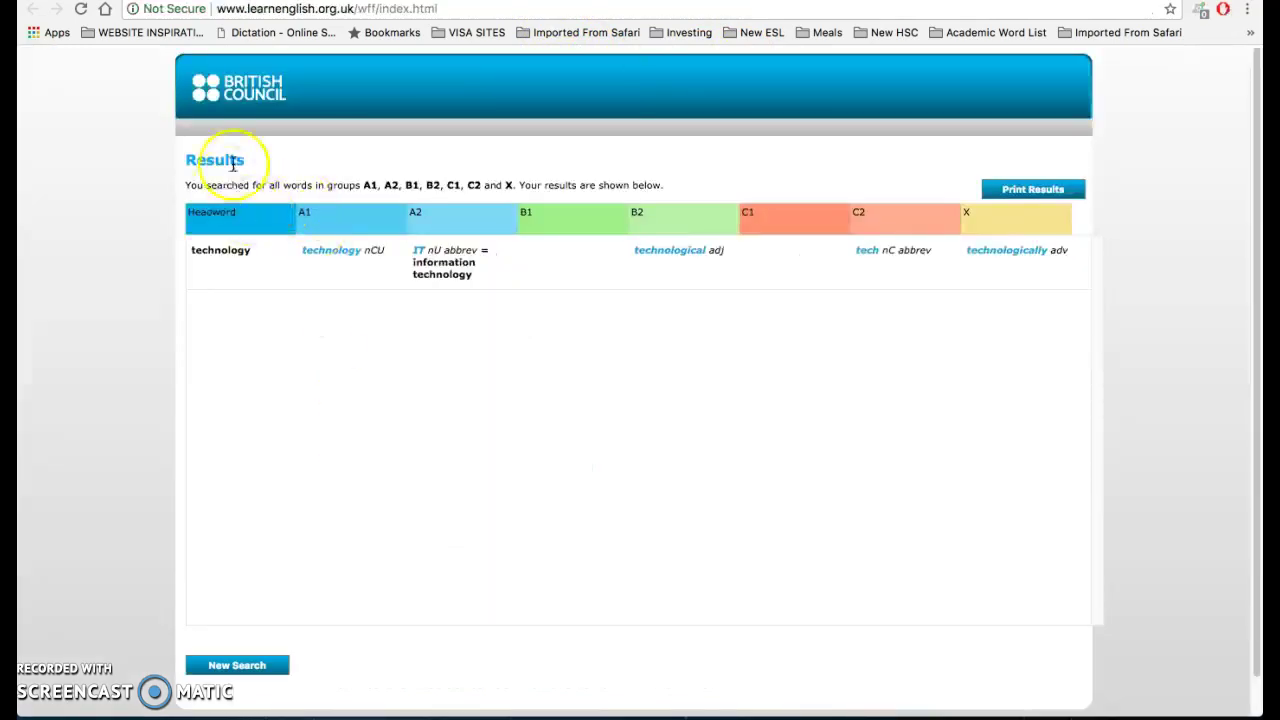
left_click(240, 668)
left_click(457, 258)
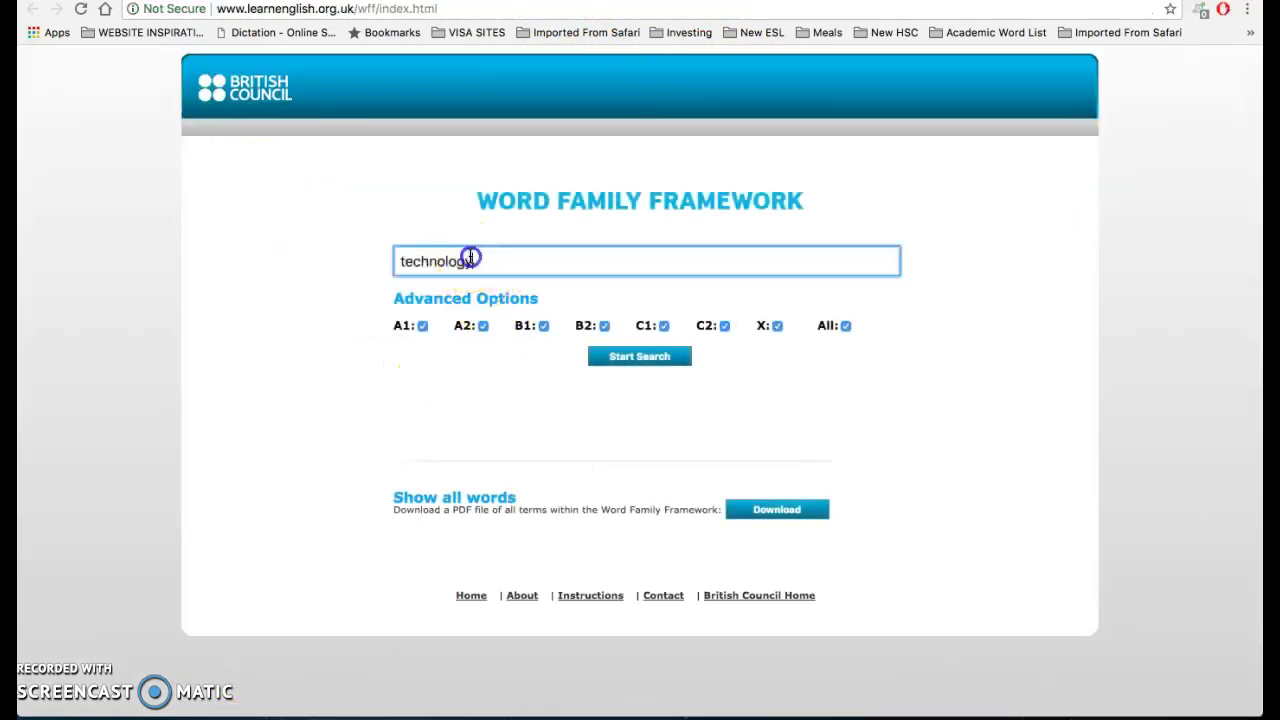
double_click(457, 259)
type("advanced")
left_click(639, 356)
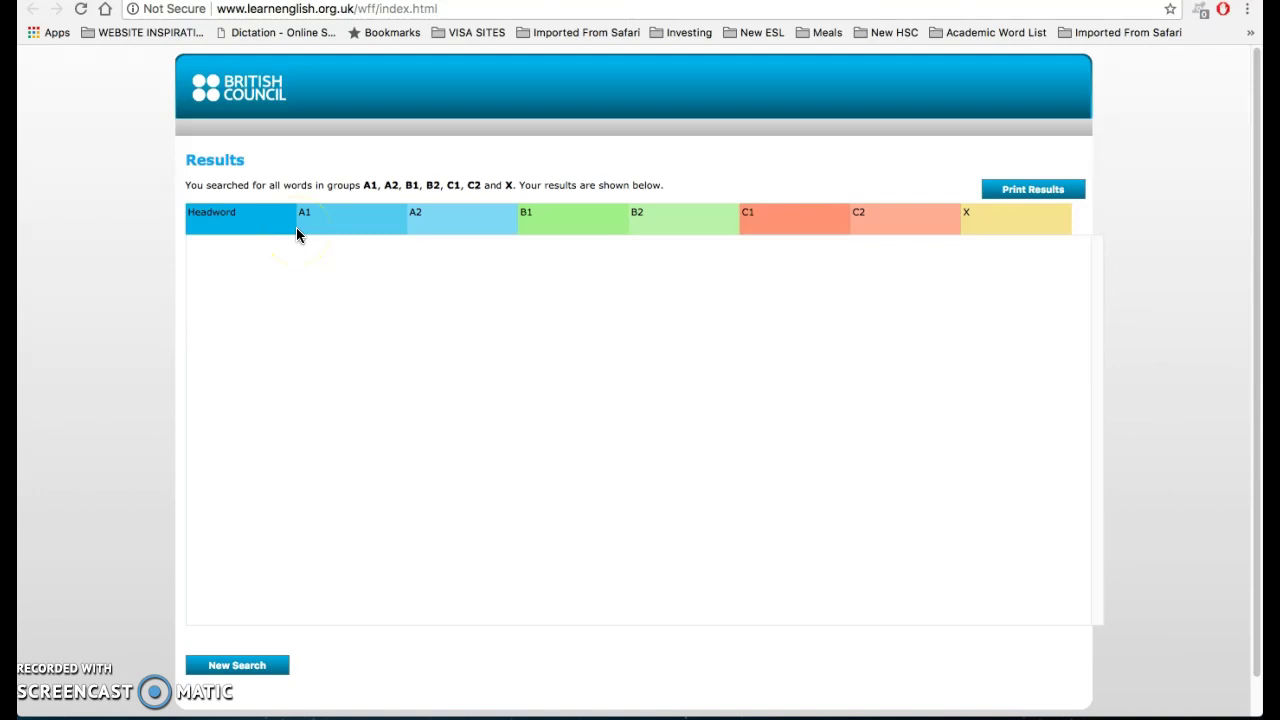
Shorten the search word to "advance" and run the search again.
left_click(221, 665)
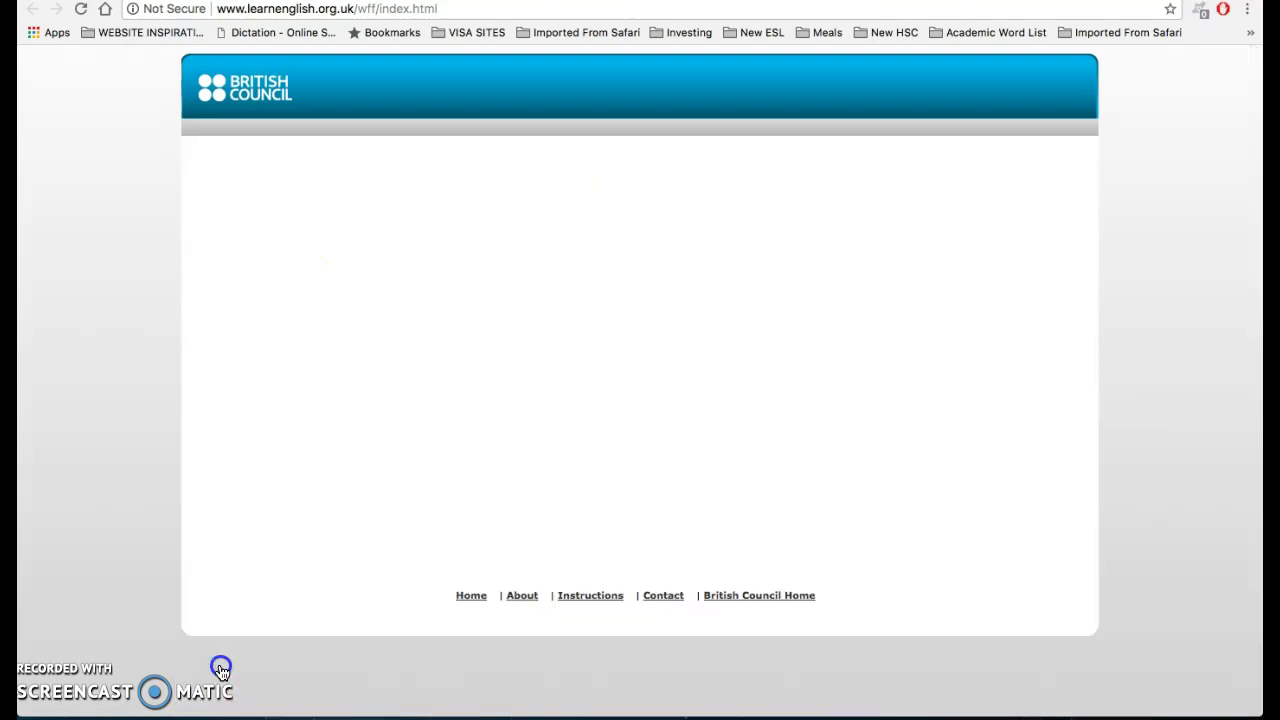
left_click(556, 258)
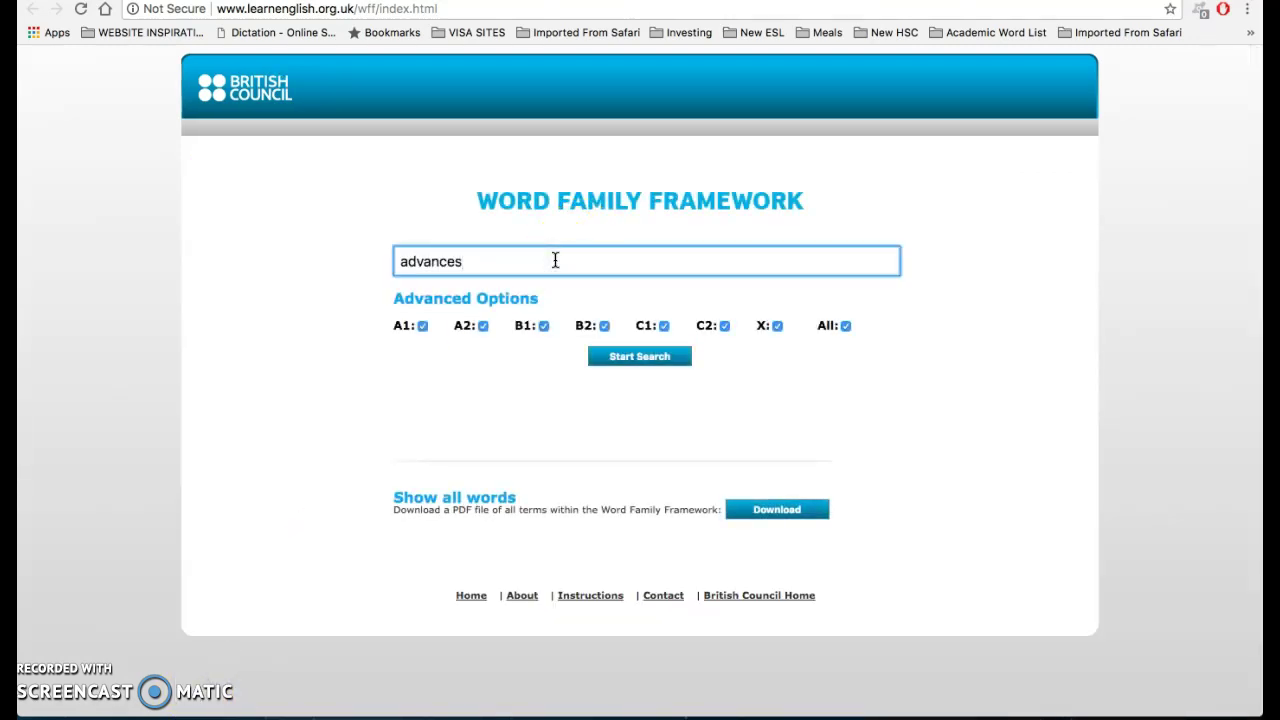
left_click(643, 357)
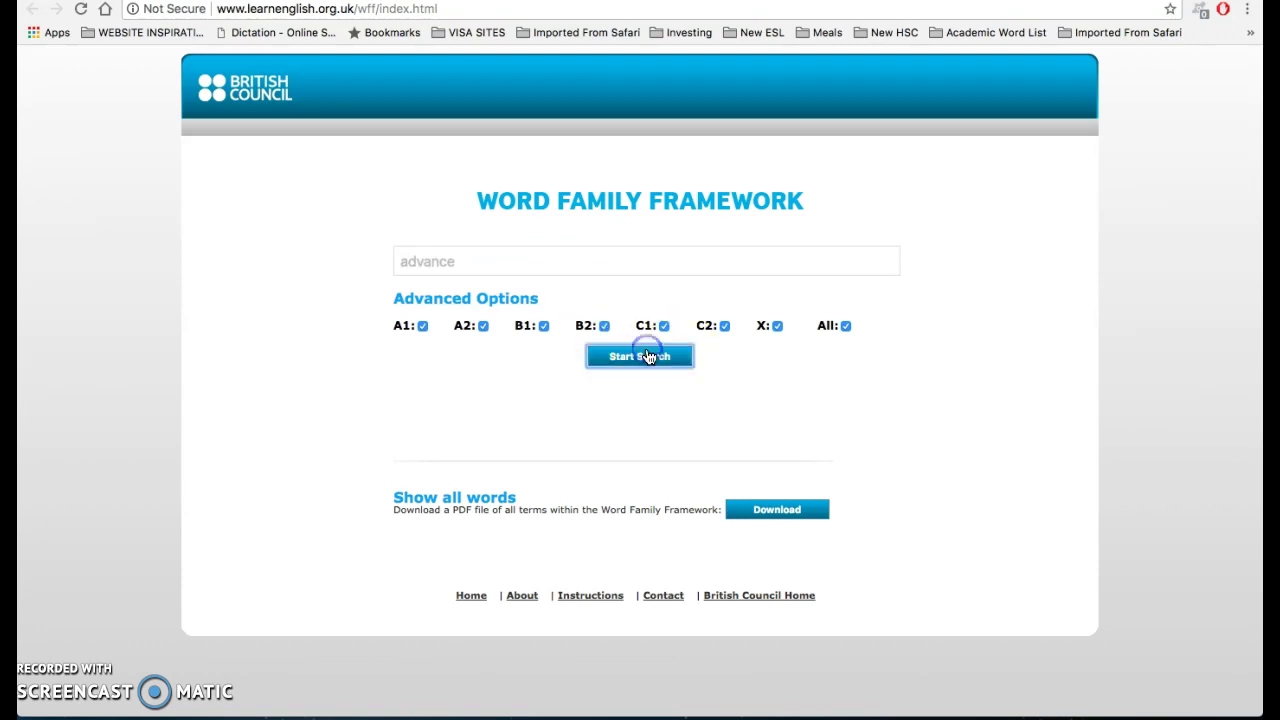
left_click(220, 222)
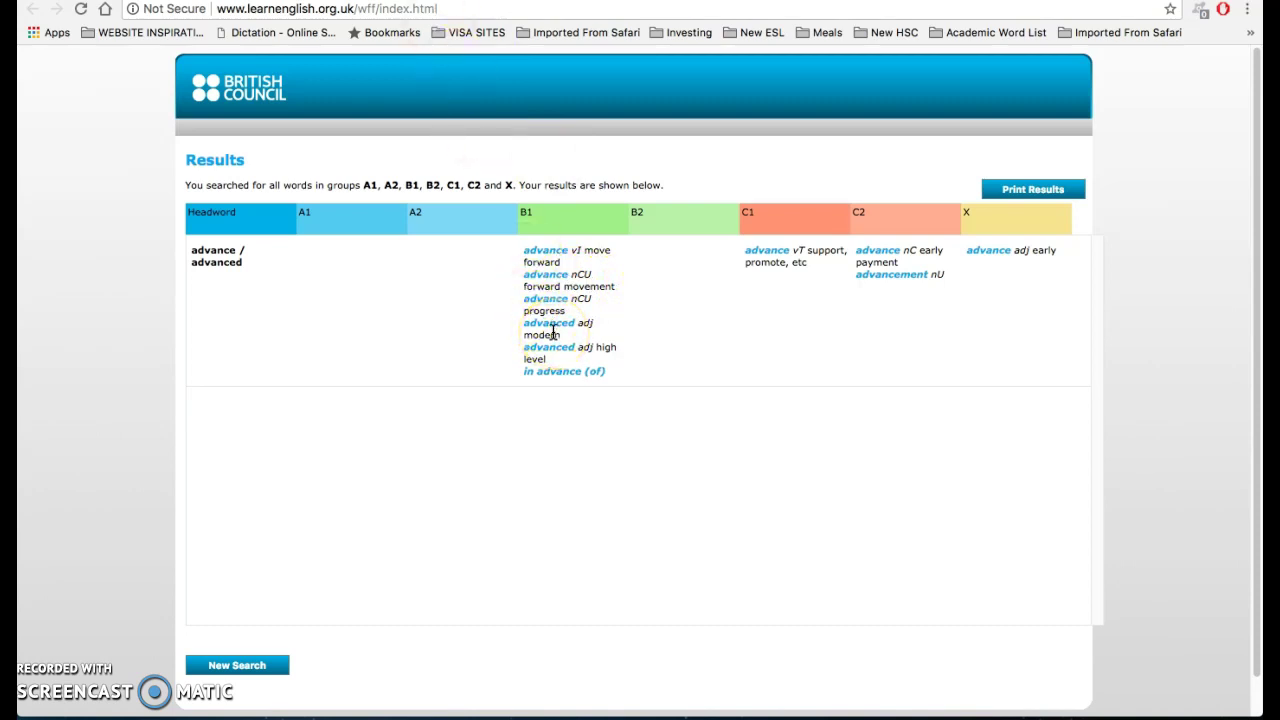
Highlight the advancement entry in the results, and enter "Advance" and "advancement" on two lines as nouns in the document's advances row.
left_click_drag(857, 277, 931, 284)
left_click(570, 1)
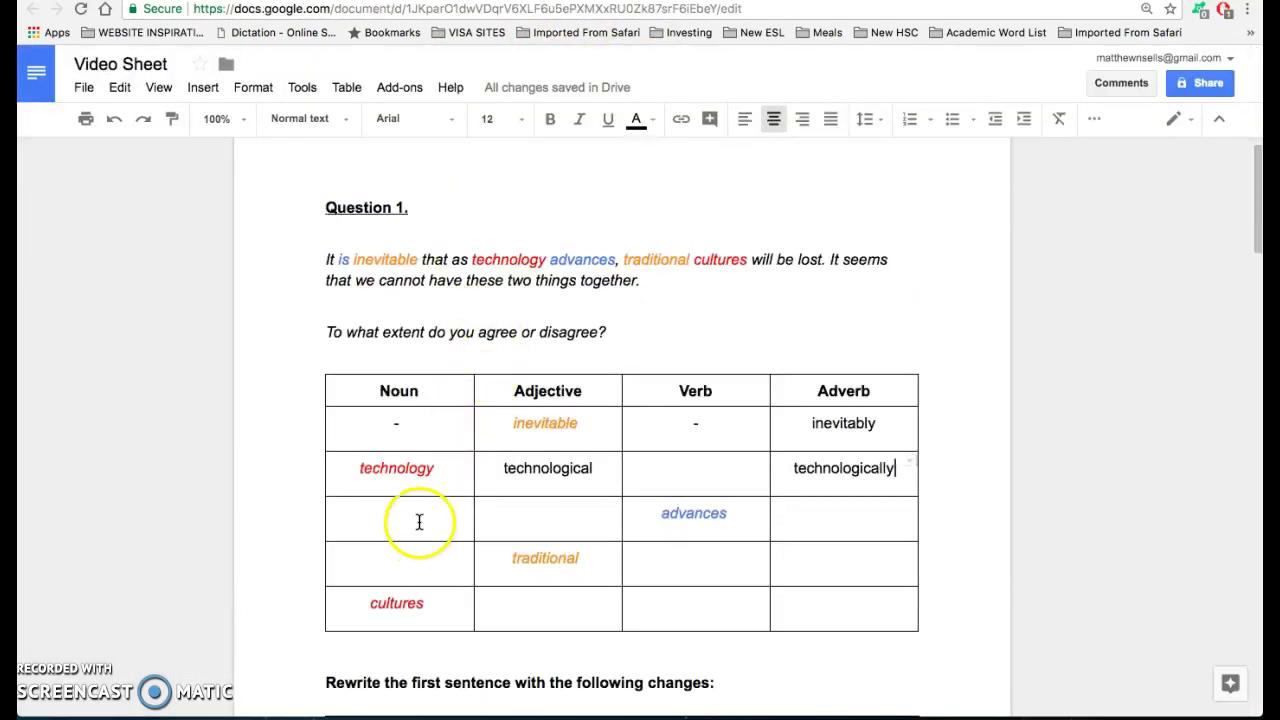
left_click(419, 521)
type("advance")
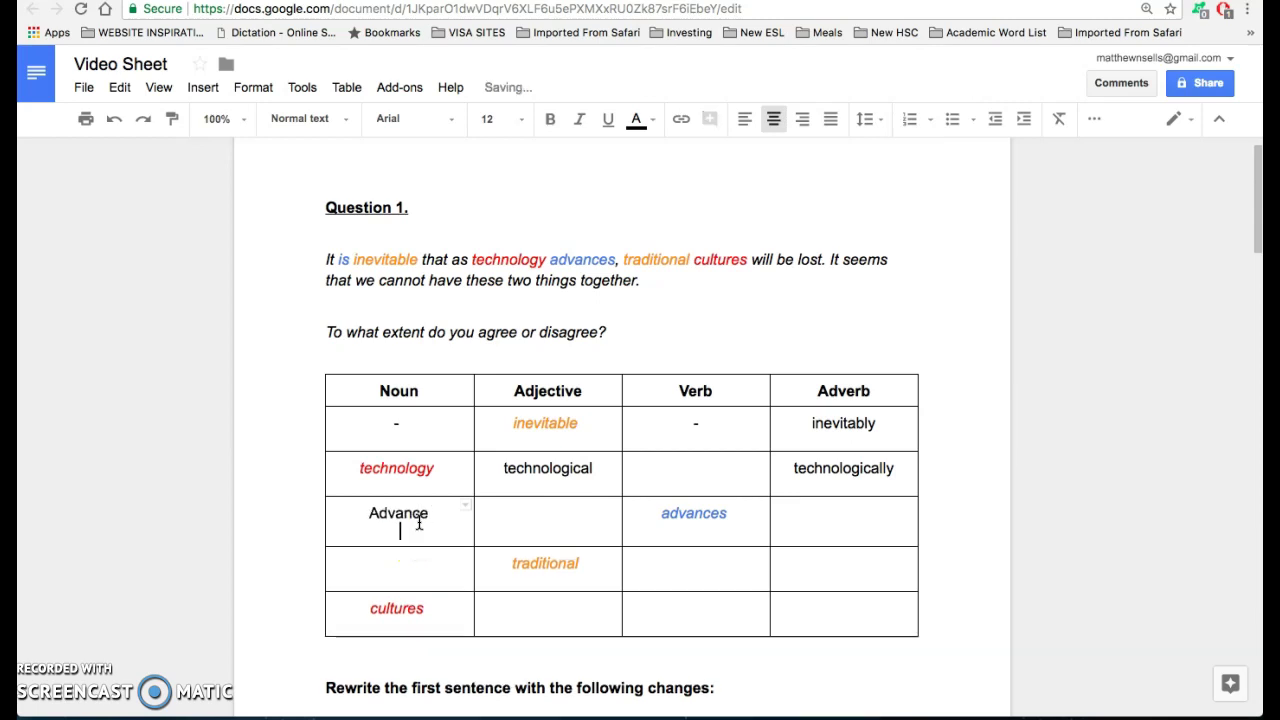
type(" advancement")
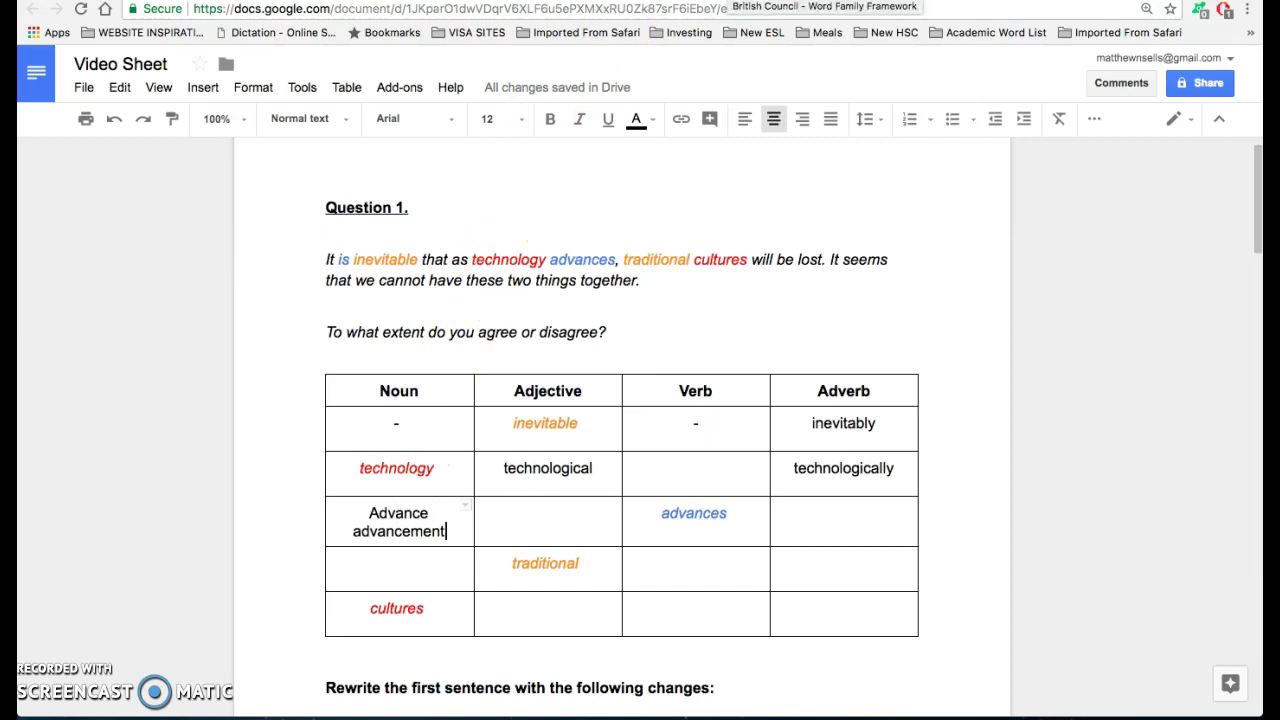
Check the adjective entry in the search results, and complete the advances row with adjective "advanced" and adverb "-".
left_click(730, 1)
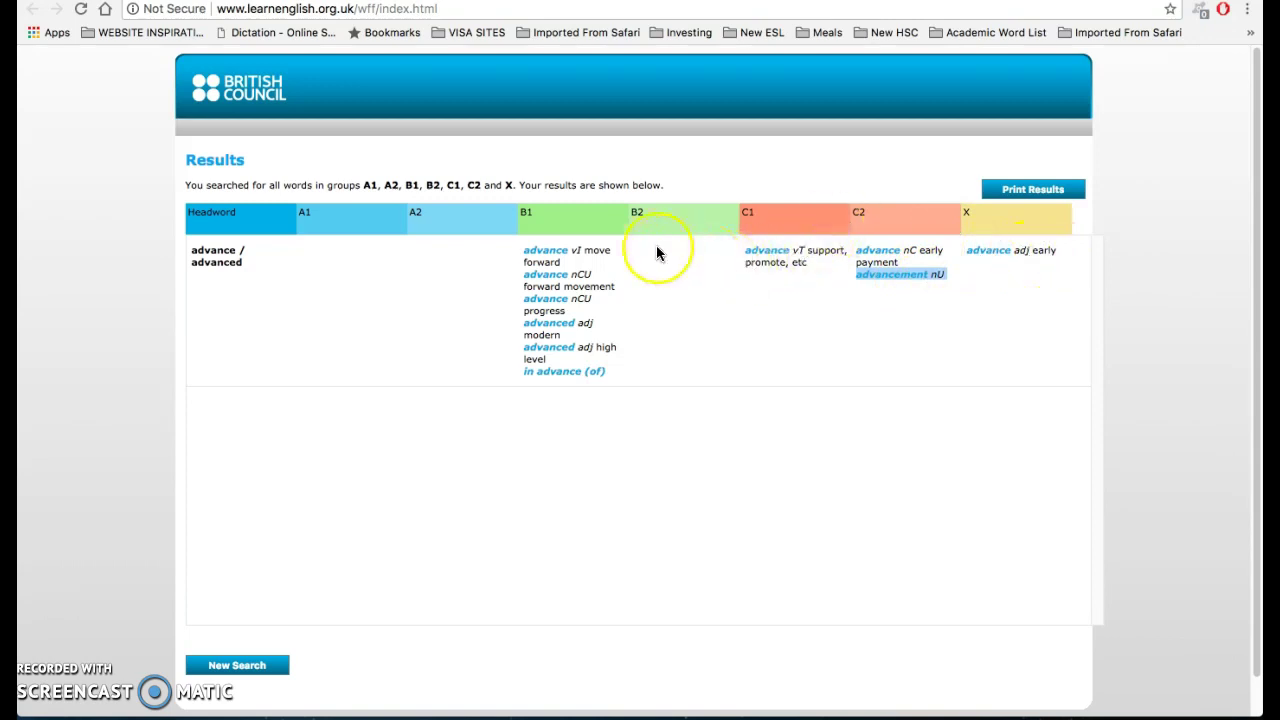
left_click_drag(526, 322, 596, 328)
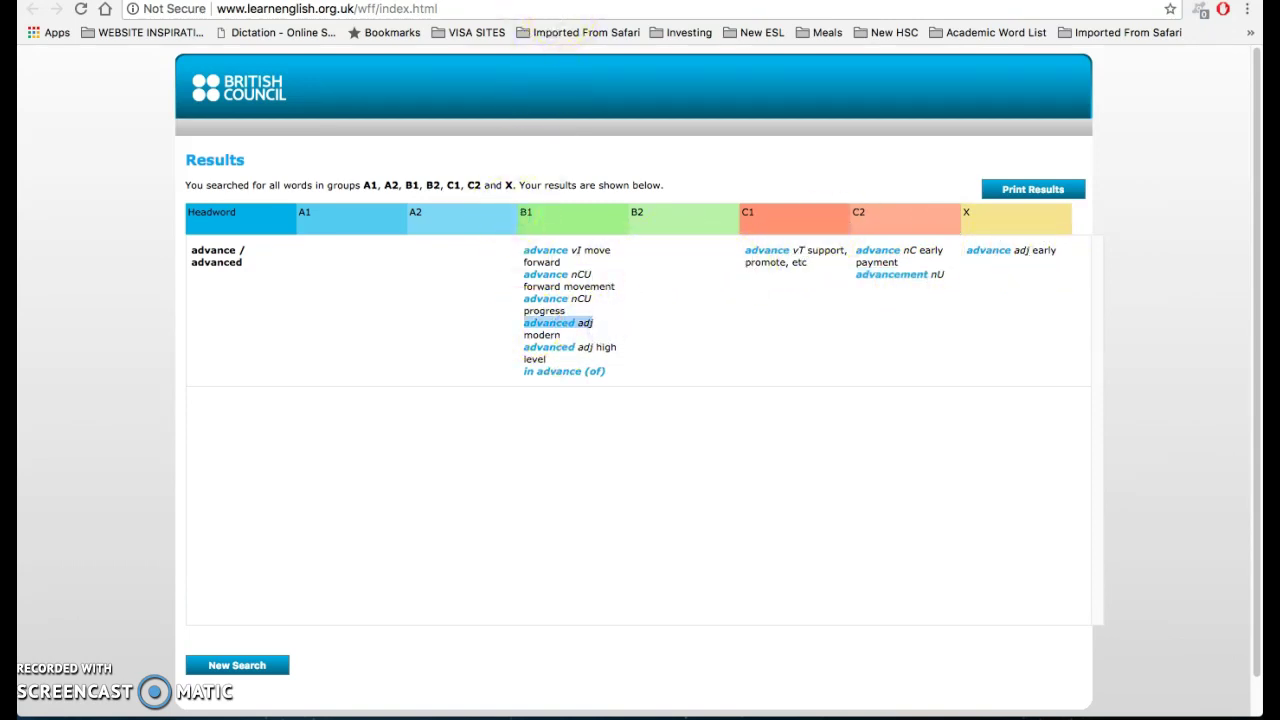
left_click(500, 1)
left_click(534, 531)
type("advanced")
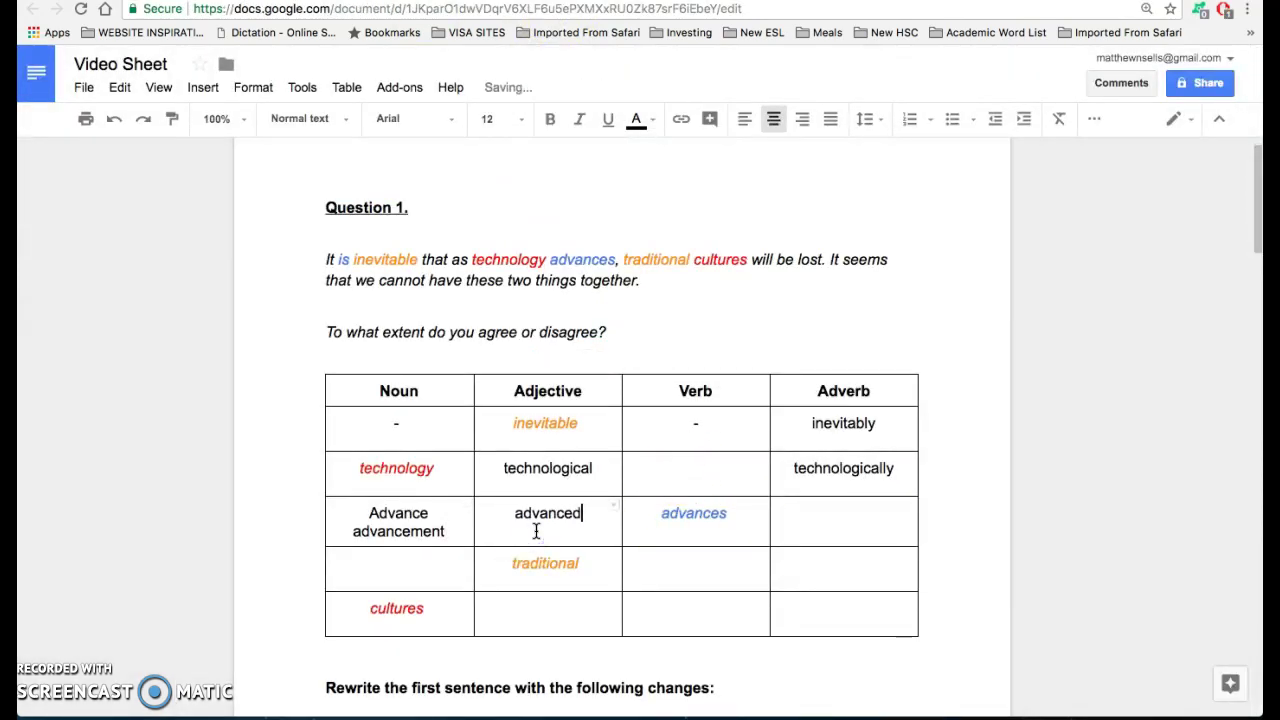
left_click(815, 518)
type("-")
Complete the traditional row with noun "tradition", verb "-" and adverb "traditionally".
left_click(404, 567)
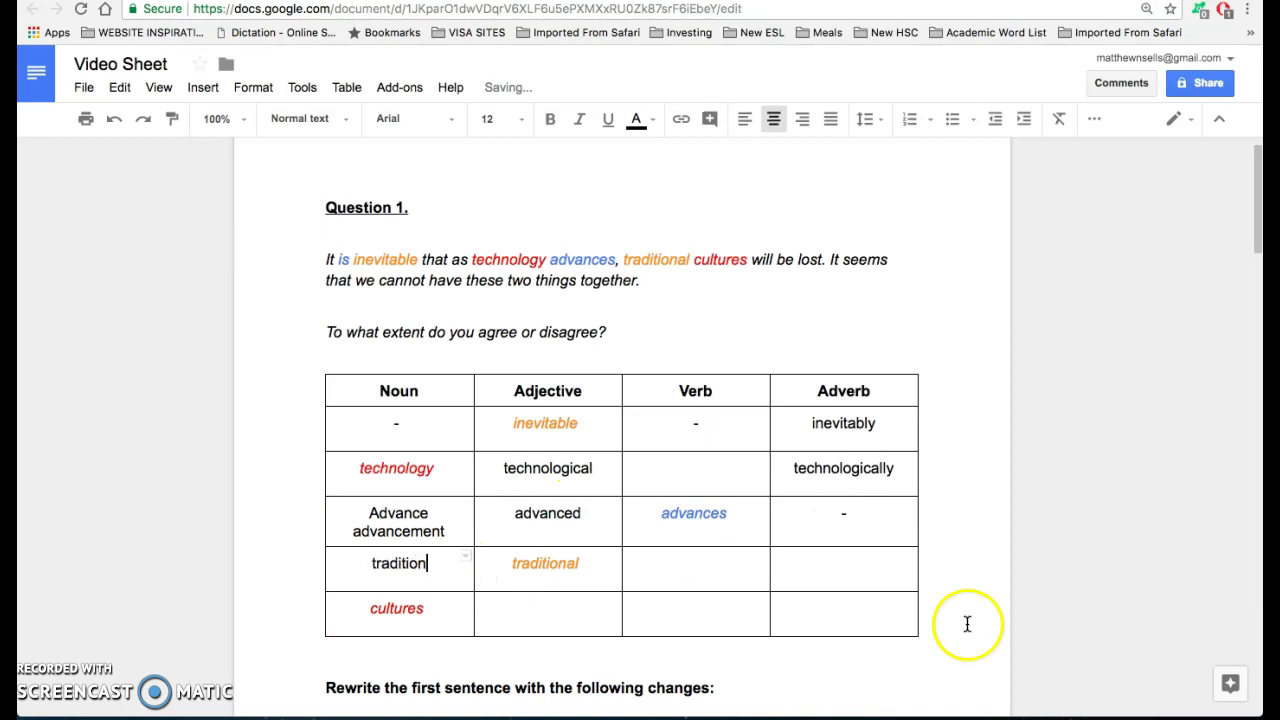
left_click(688, 571)
type("-")
left_click(813, 570)
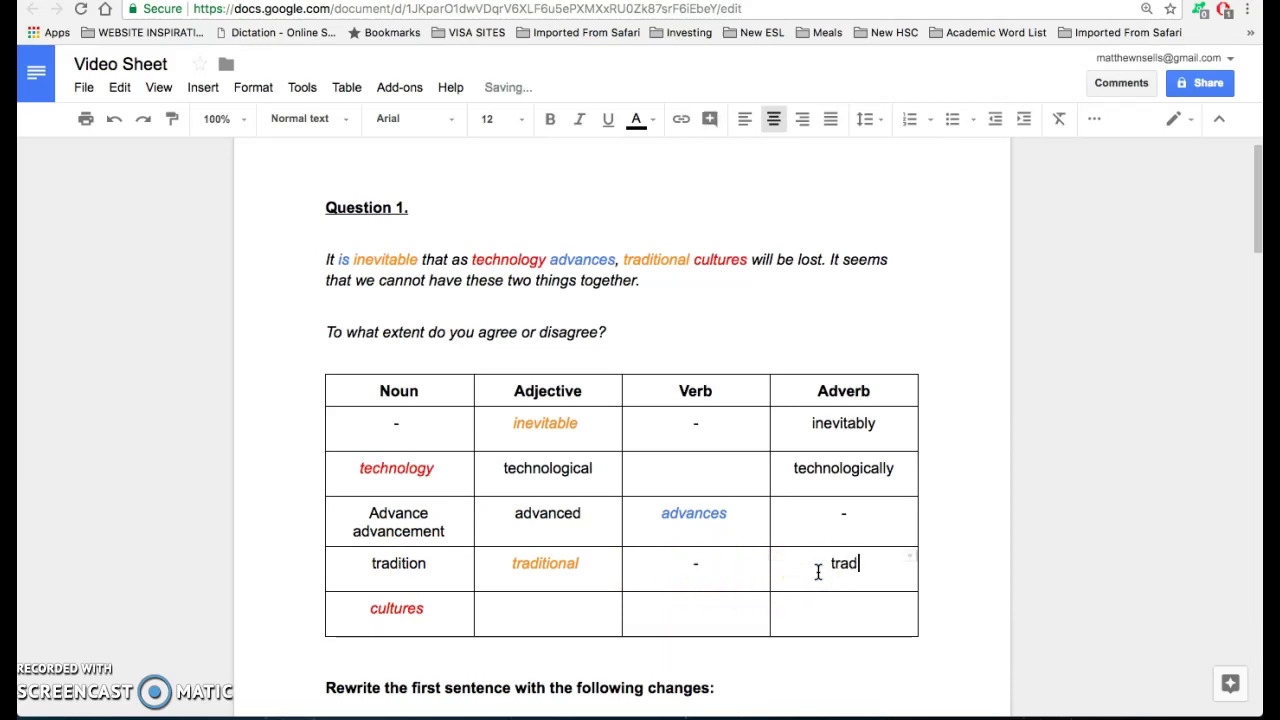
type("traditionally")
Change the noun "cultures" in the table's last row to "culture" and enter "cultural" as its adjective.
left_click(516, 617)
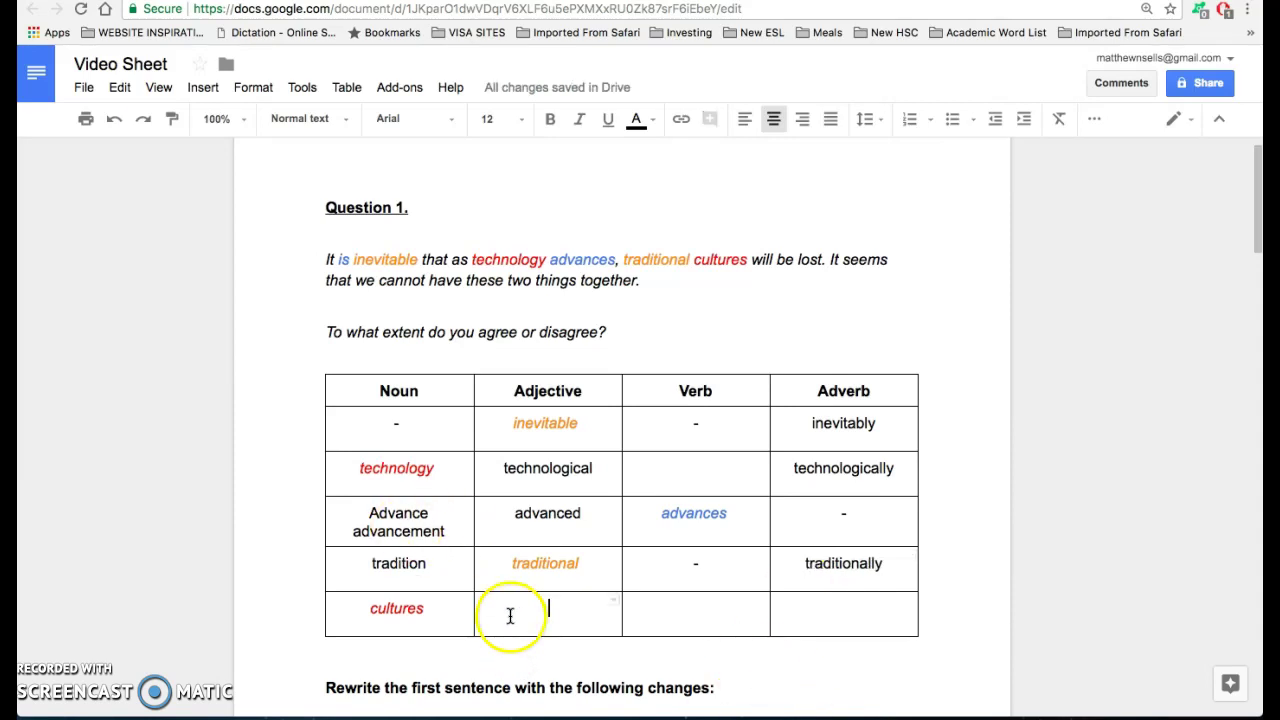
type("c")
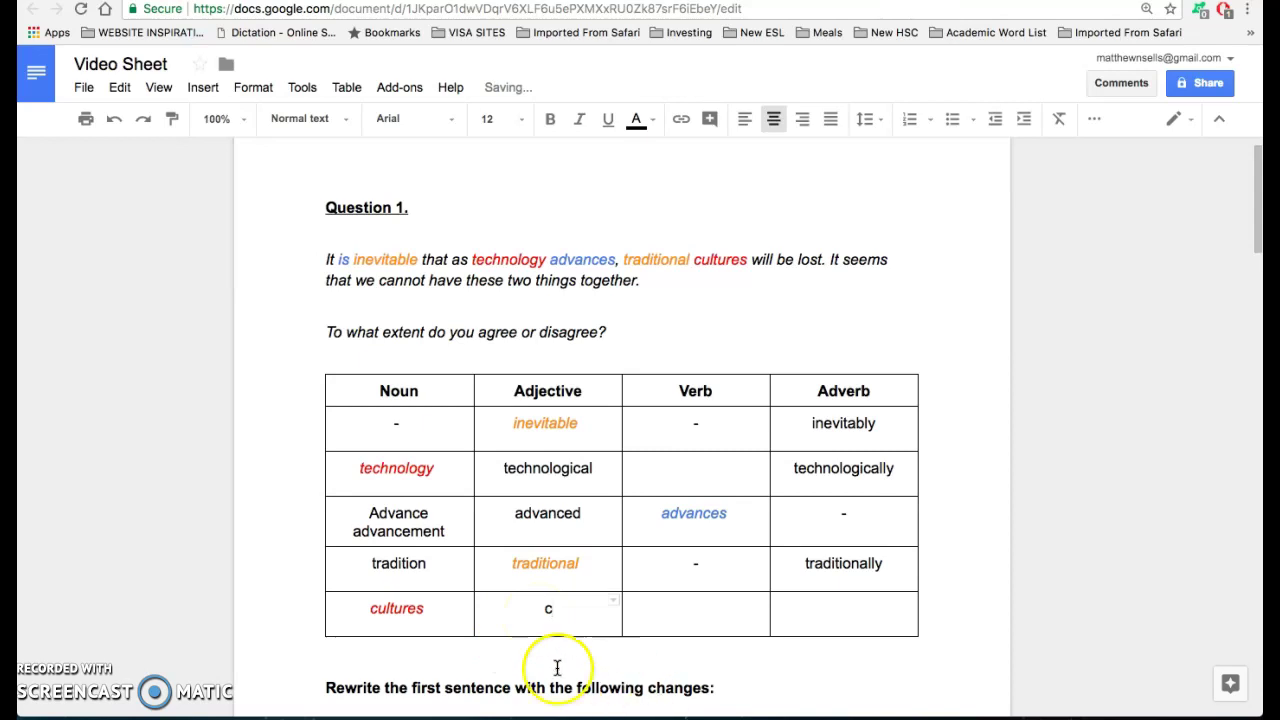
left_click(432, 612)
key("BackSpace")
left_click(556, 611)
key("BackSpace")
type("d")
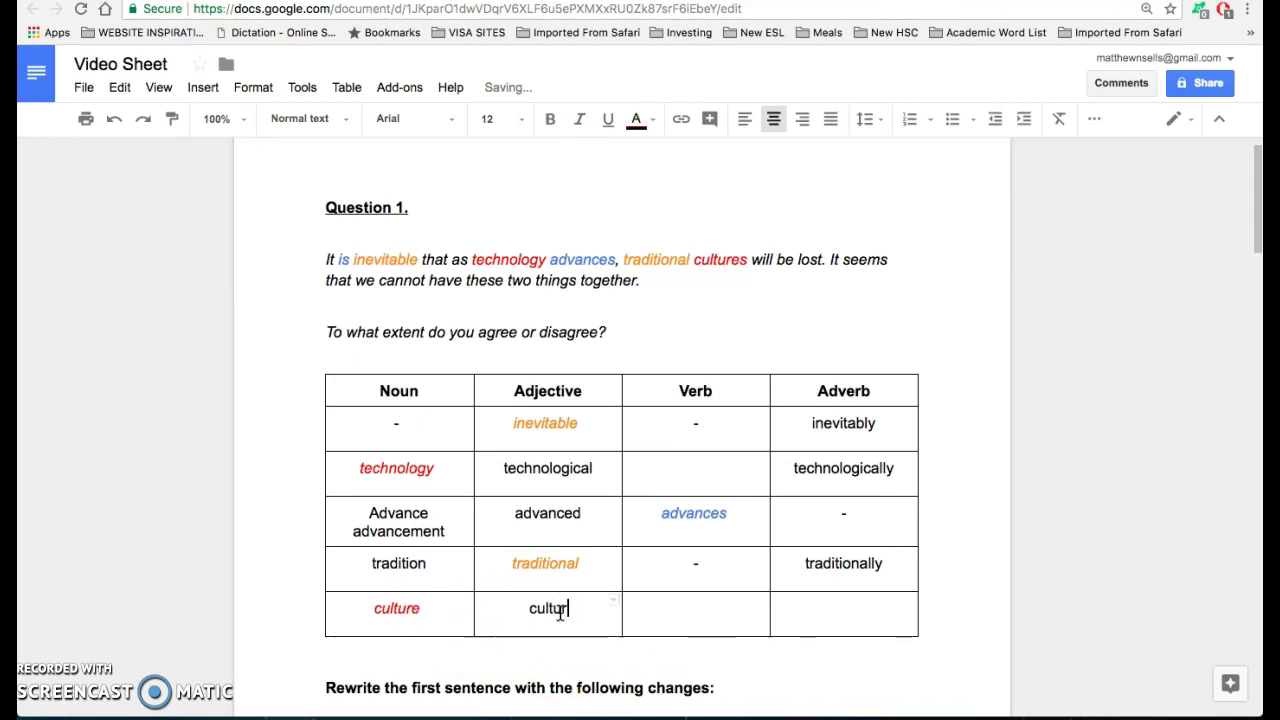
Complete the culture row with verb "-" and adverb "culturally".
left_click(694, 612)
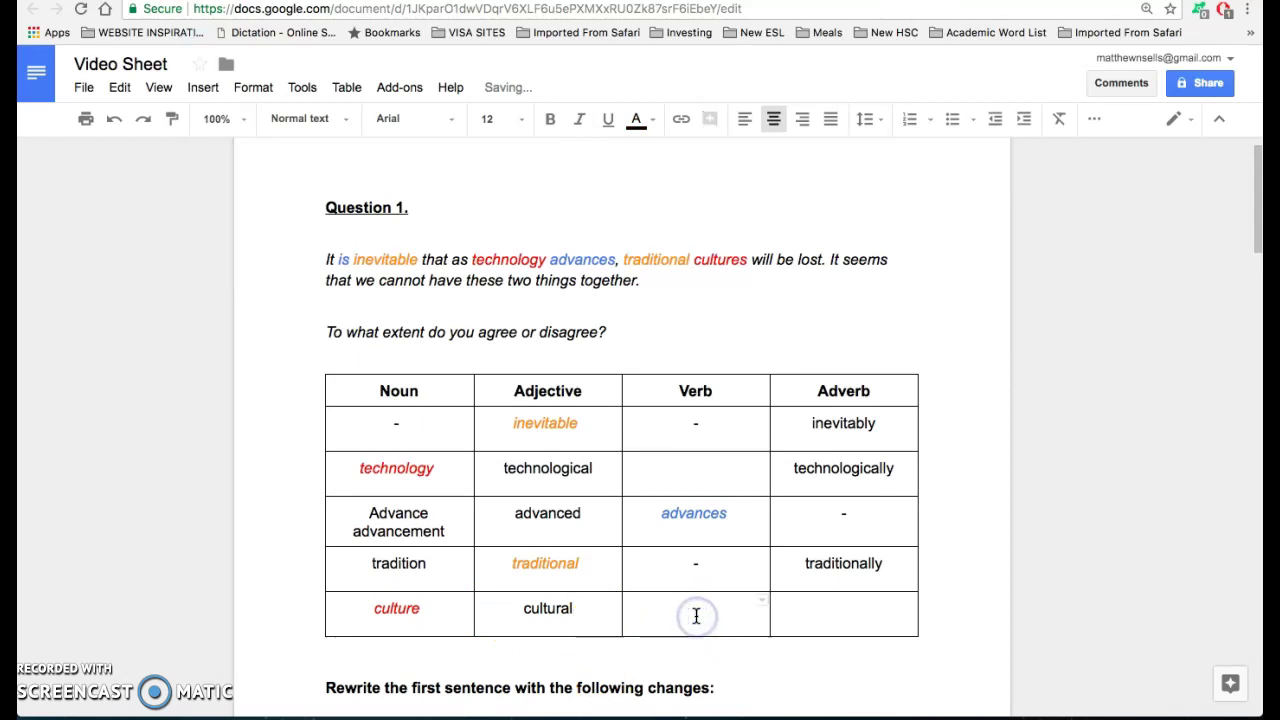
type("-")
left_click(831, 608)
type("culturally")
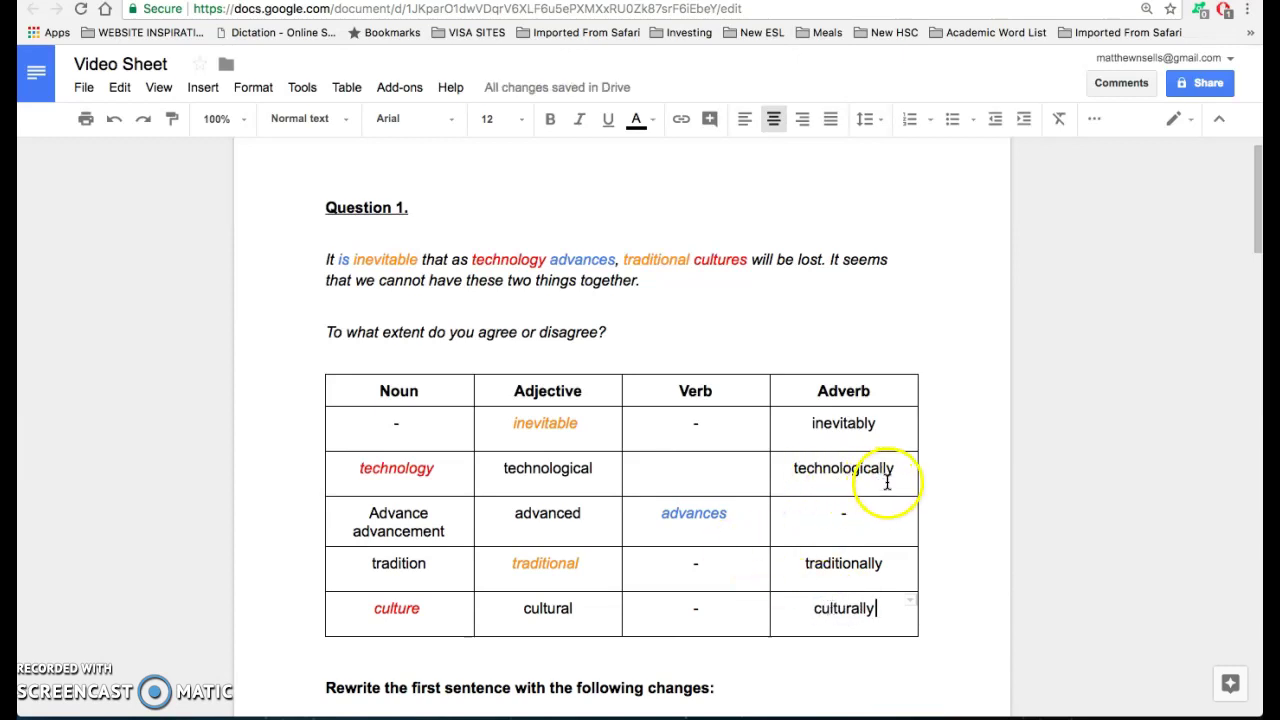
Review the sentence-rewriting exercises below the word-form table, comparing them with the question sentence.
scroll(875, 484, "down", 1)
scroll(875, 480, "down", 2)
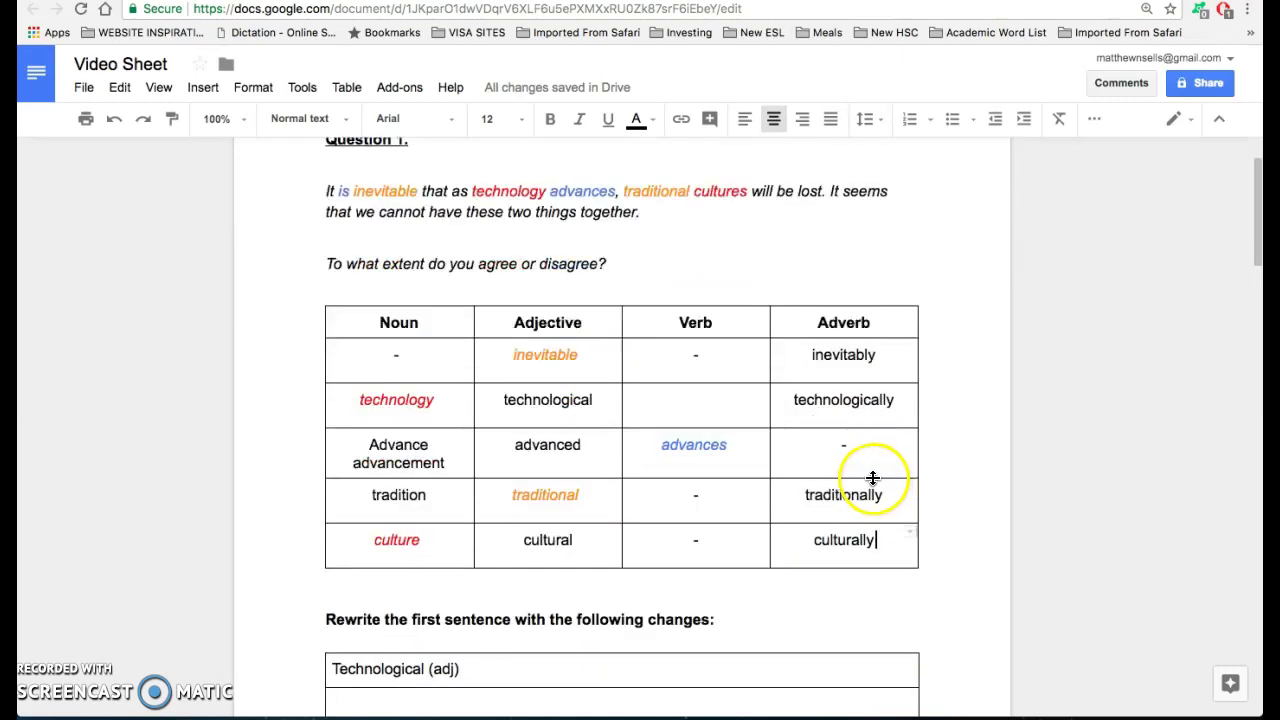
scroll(729, 460, "down", 2)
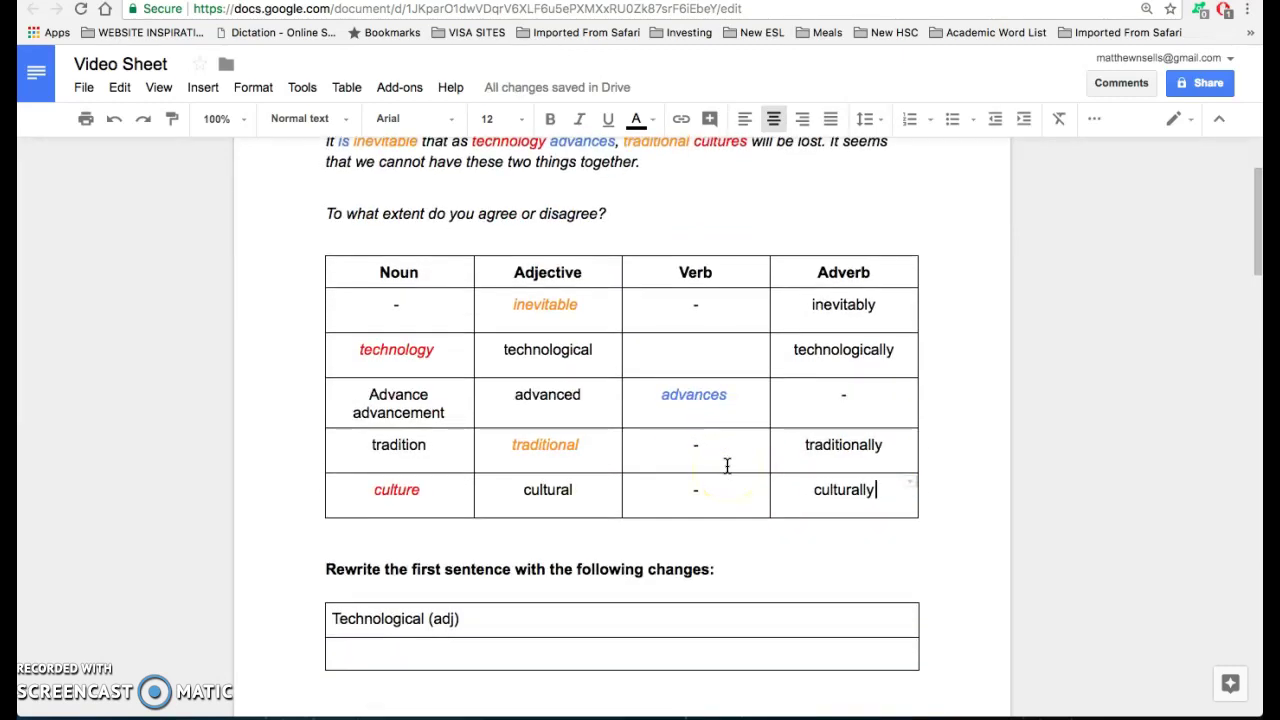
scroll(727, 465, "down", 7)
scroll(727, 465, "up", 3)
scroll(727, 465, "up", 4)
scroll(727, 465, "down", 3)
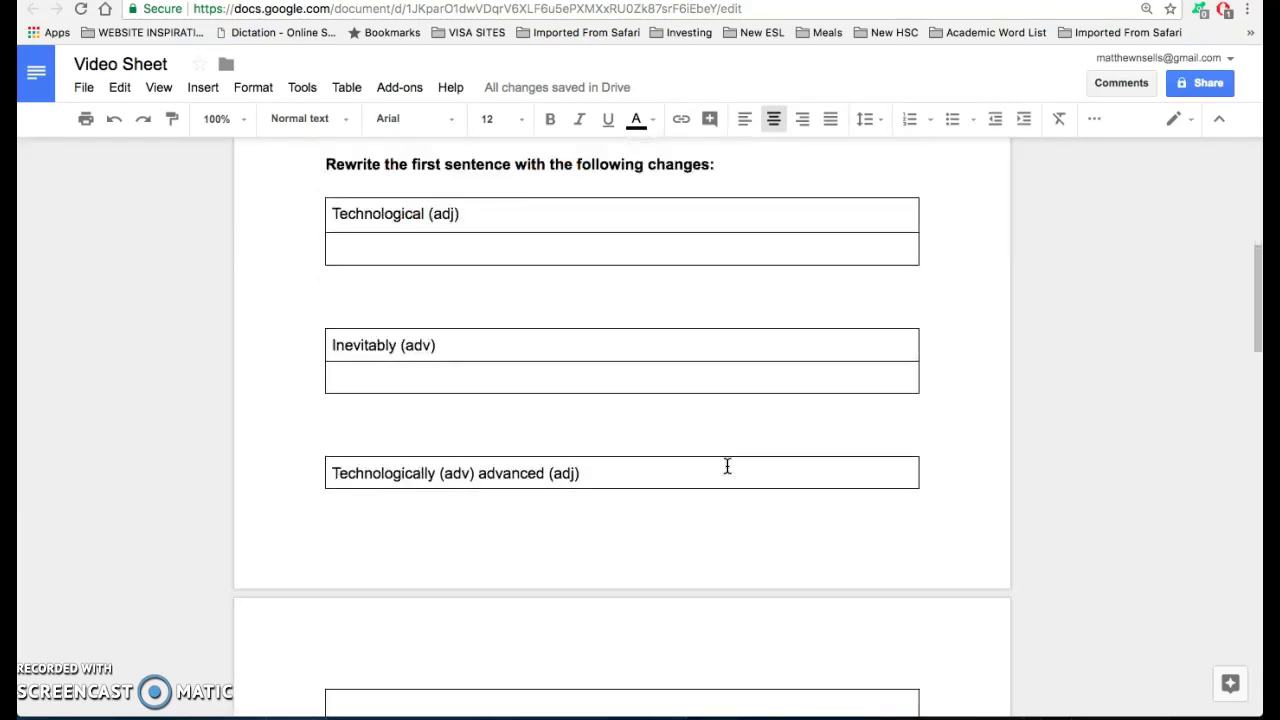
scroll(727, 465, "up", 1)
left_click(723, 448)
scroll(723, 448, "up", 3)
scroll(723, 450, "down", 2)
scroll(723, 450, "down", 4)
scroll(723, 450, "up", 4)
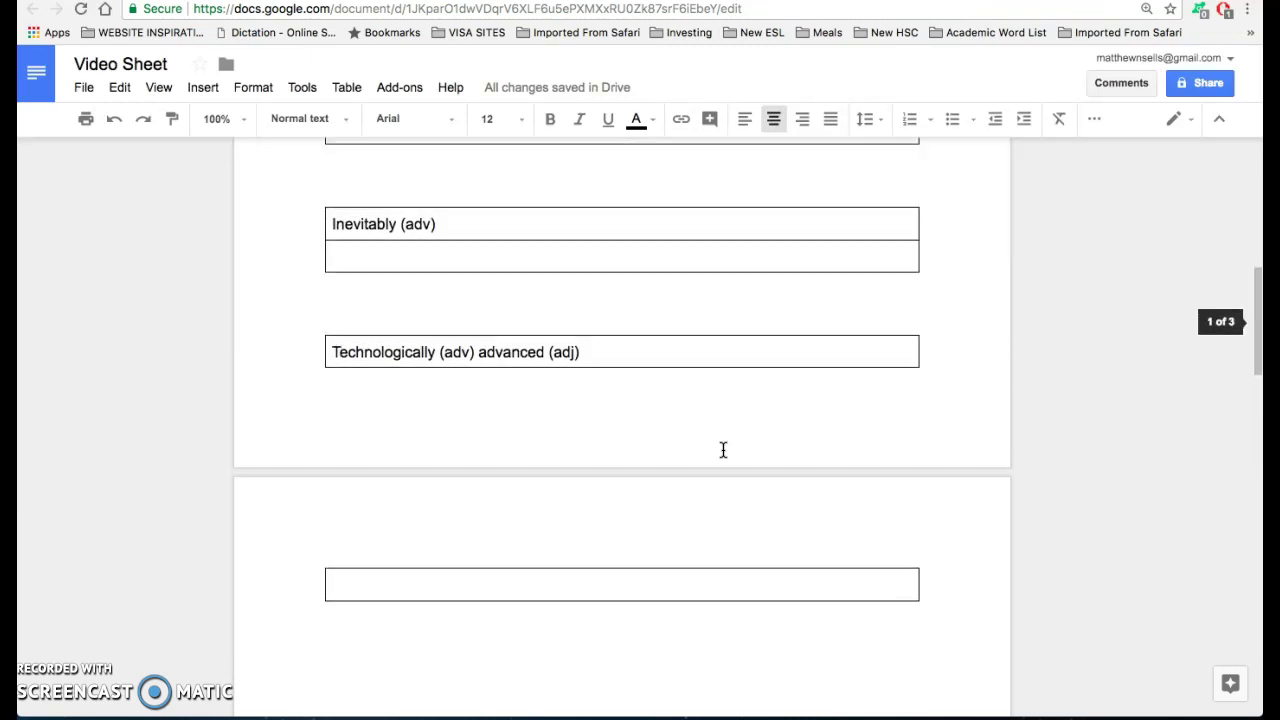
scroll(723, 450, "down", 3)
scroll(723, 450, "up", 3)
scroll(723, 450, "up", 5)
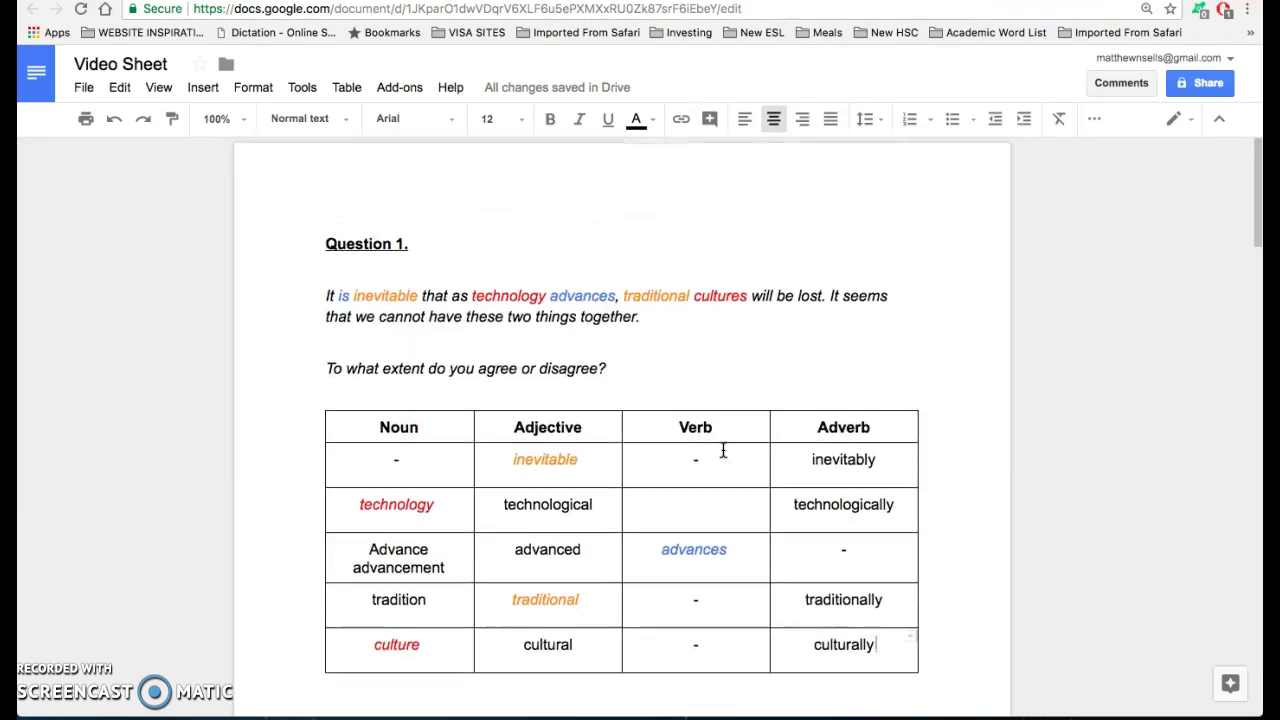
scroll(723, 450, "down", 3)
left_click(336, 478)
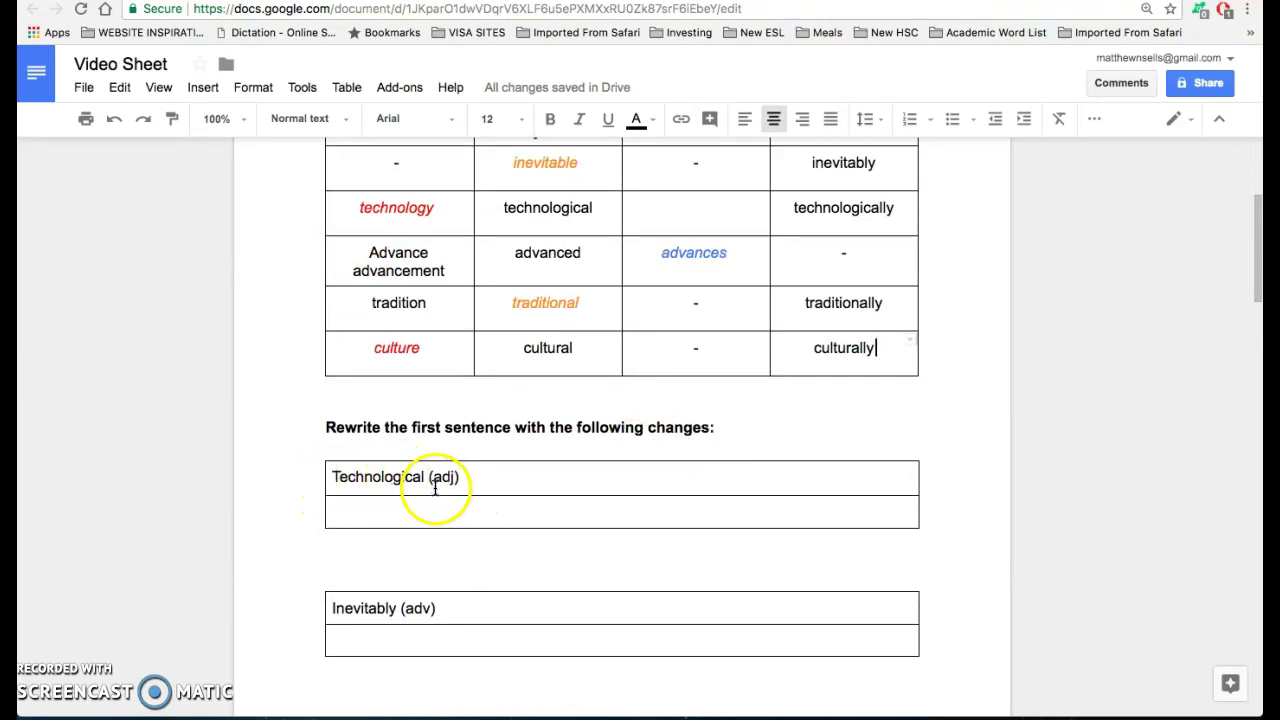
Highlight "technology" in the question sentence and the adjective "technological" in the word-form table.
scroll(420, 486, "up", 2)
left_click_drag(472, 170, 546, 170)
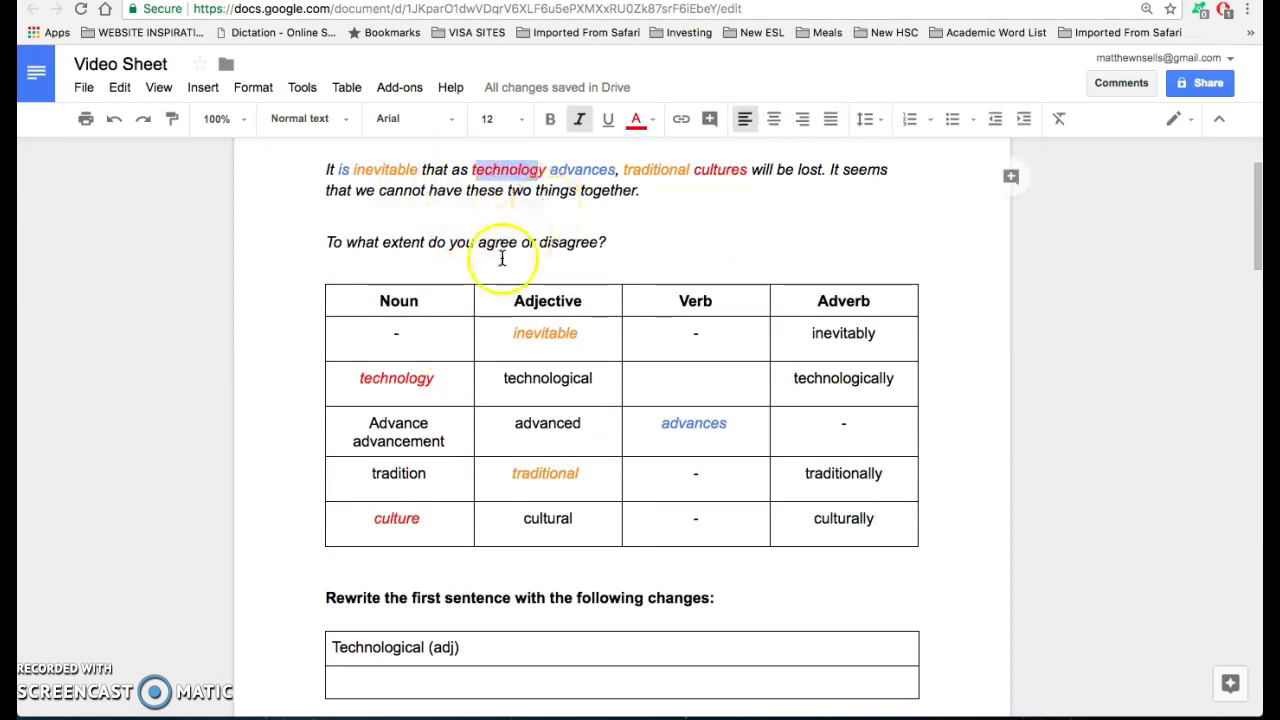
left_click_drag(597, 379, 494, 383)
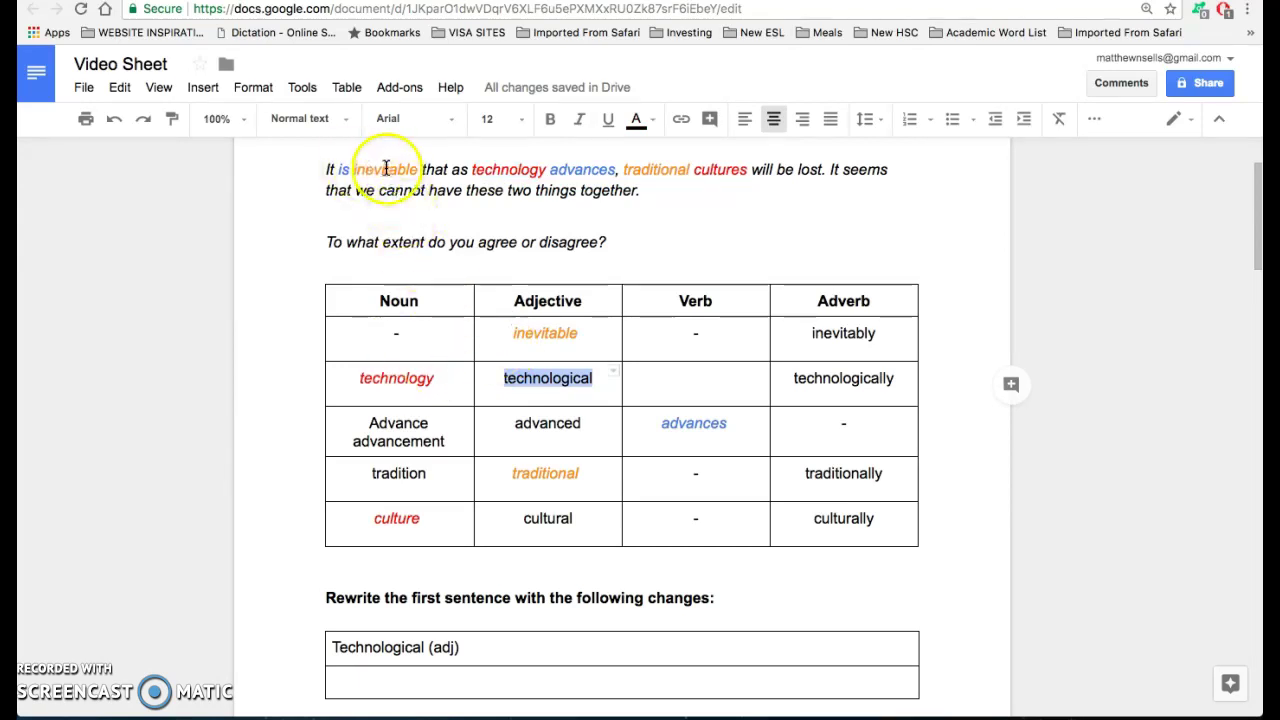
Start the answer under "Technological (adj)" with "It is inevitable that with the".
scroll(382, 600, "down", 2)
left_click(370, 561)
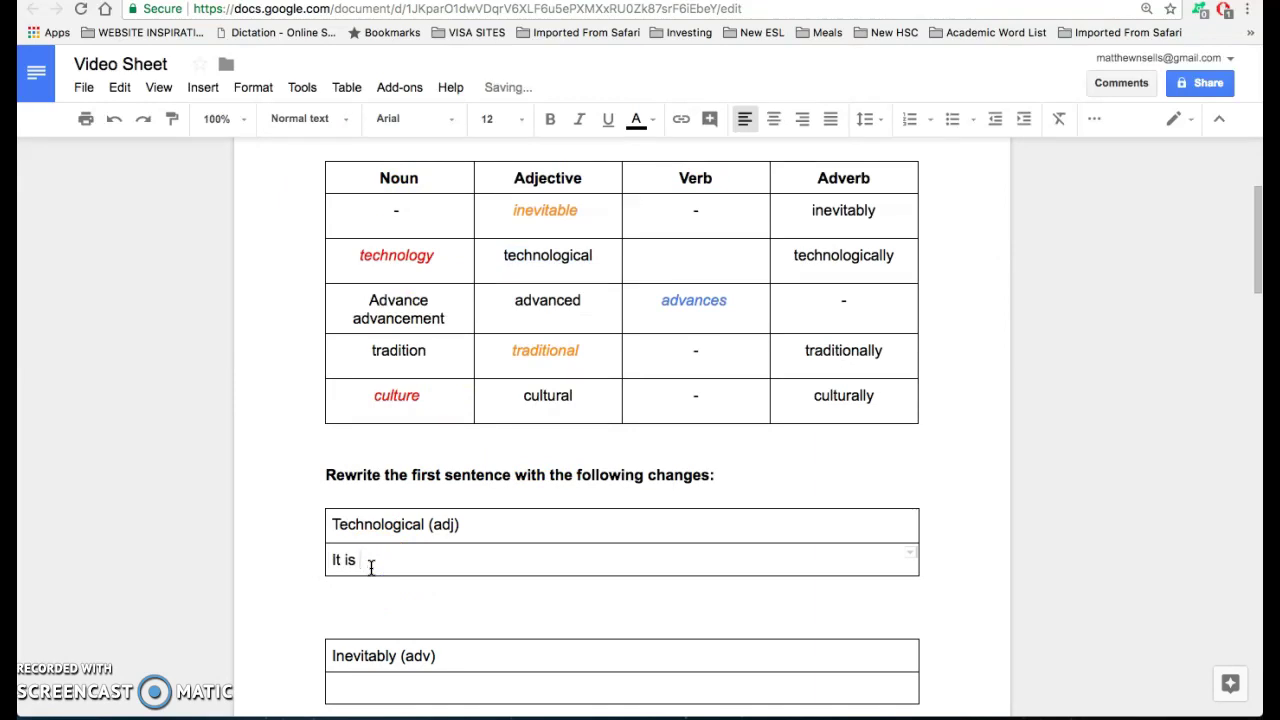
type("n")
type("evitable th")
type("at ")
type("w")
type("ith ")
type("the techn")
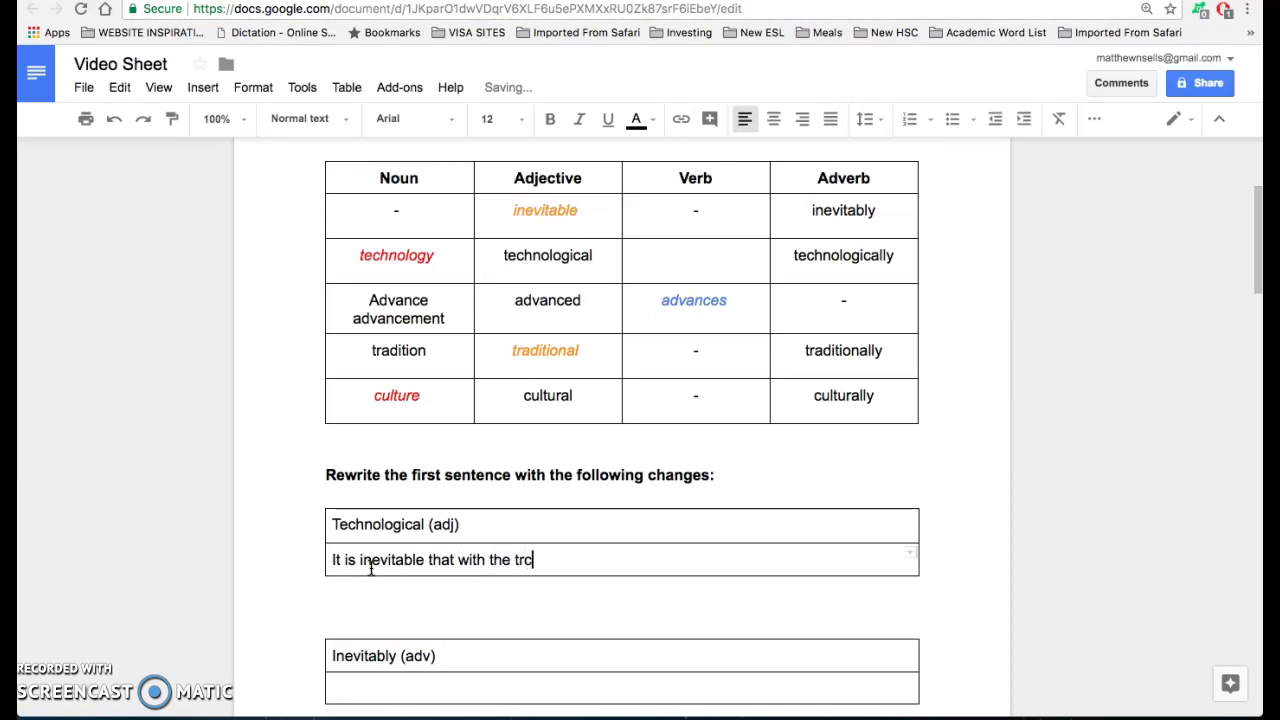
Continue the Technological answer with "technological advances now occurring," and fix the spelling of "occurring" using the suggested correction.
key("BackSpace")
key("BackSpace")
key("BackSpace")
key("BackSpace")
type("r")
key("BackSpace")
type("echn")
type("ological a")
type("f")
key("BackSpace")
type("d")
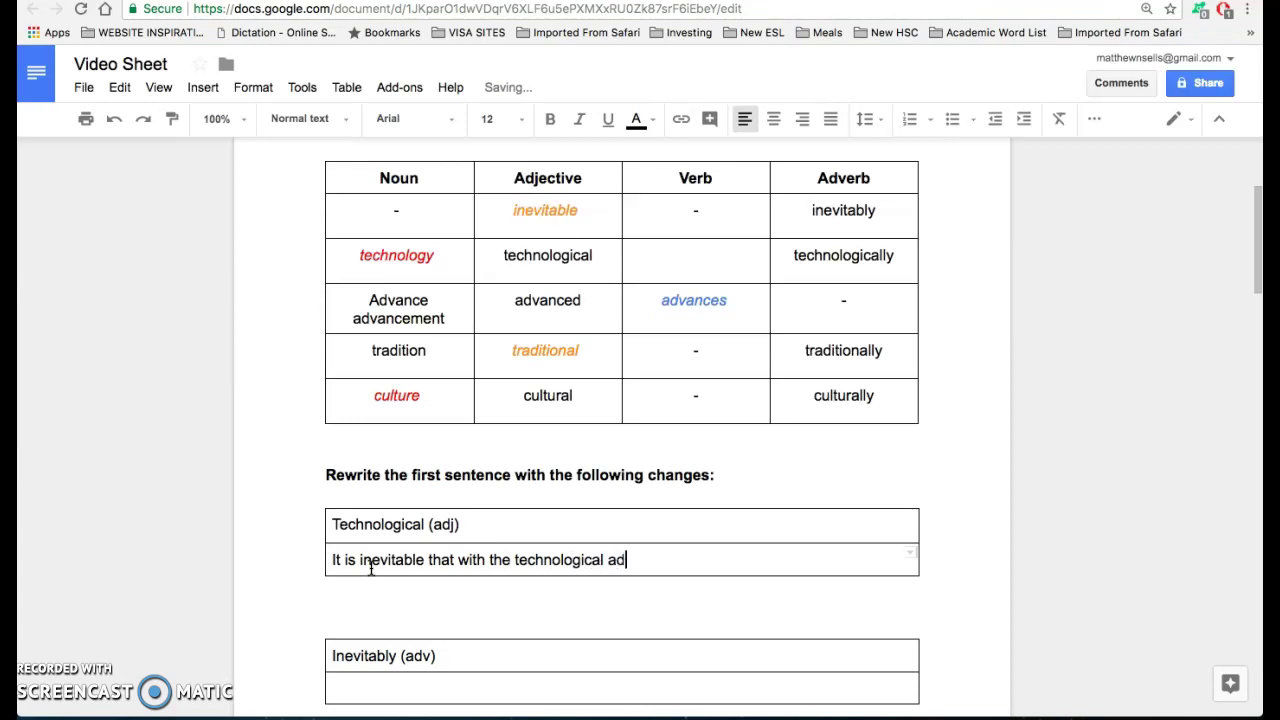
type("vances now occuring,")
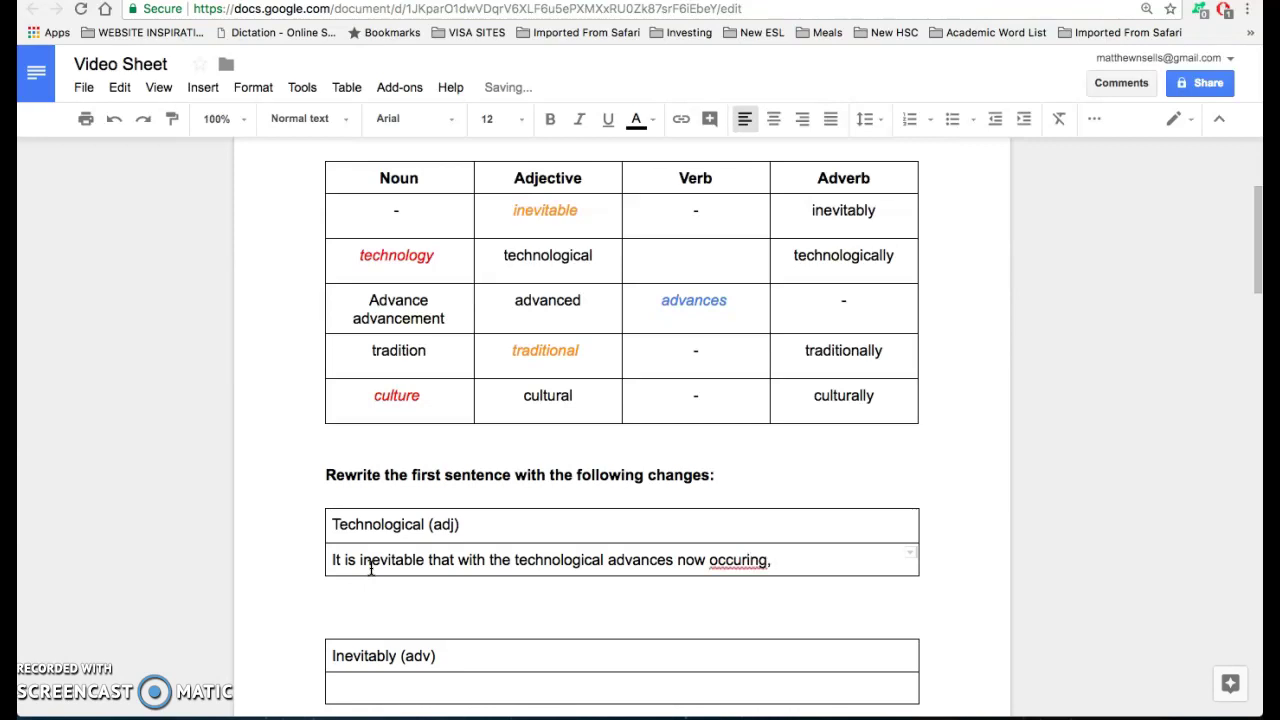
right_click(721, 563)
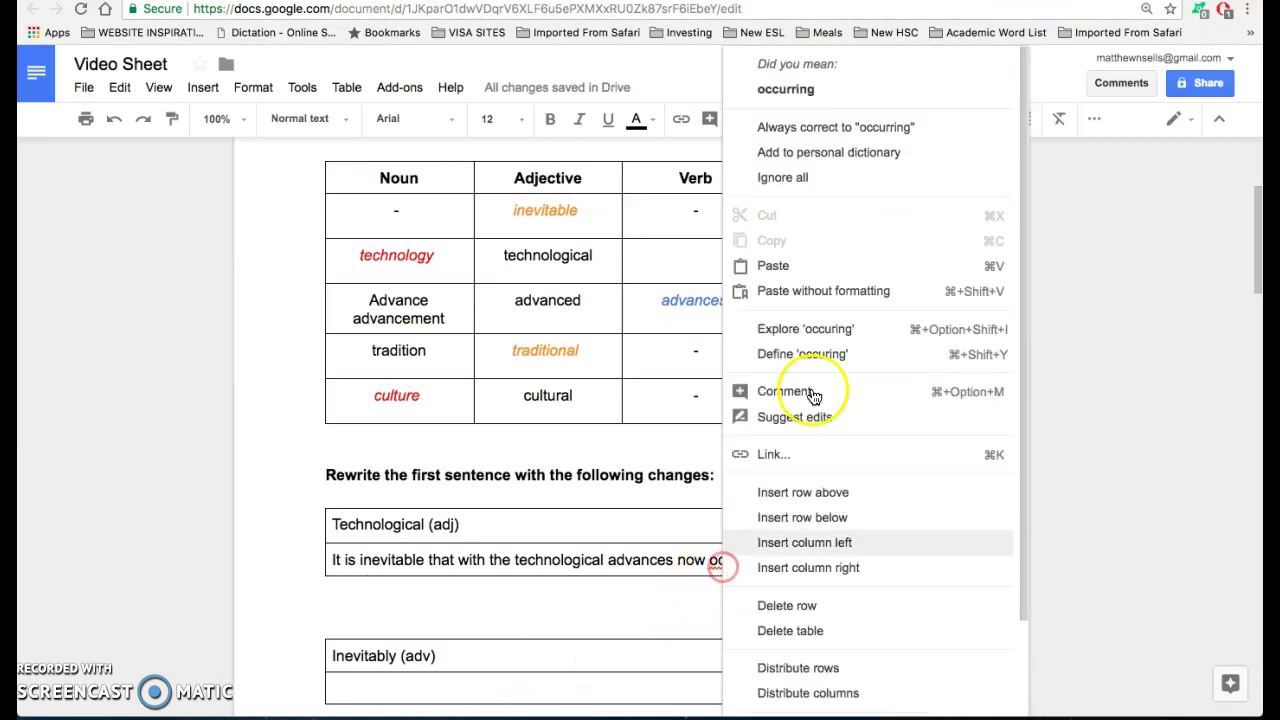
left_click(800, 89)
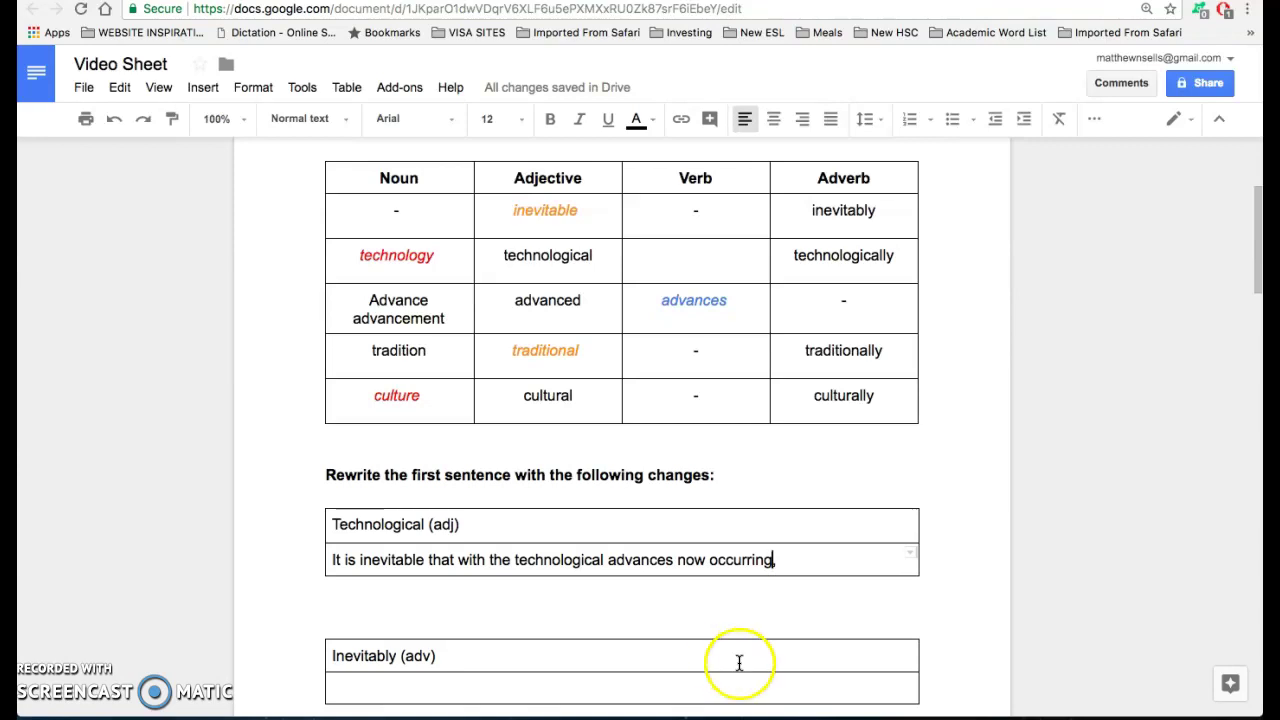
Highlight the phrase "with the technological advances now occurring" in the answer, and single out the word "technological".
left_click(772, 559)
left_click_drag(772, 559, 460, 561)
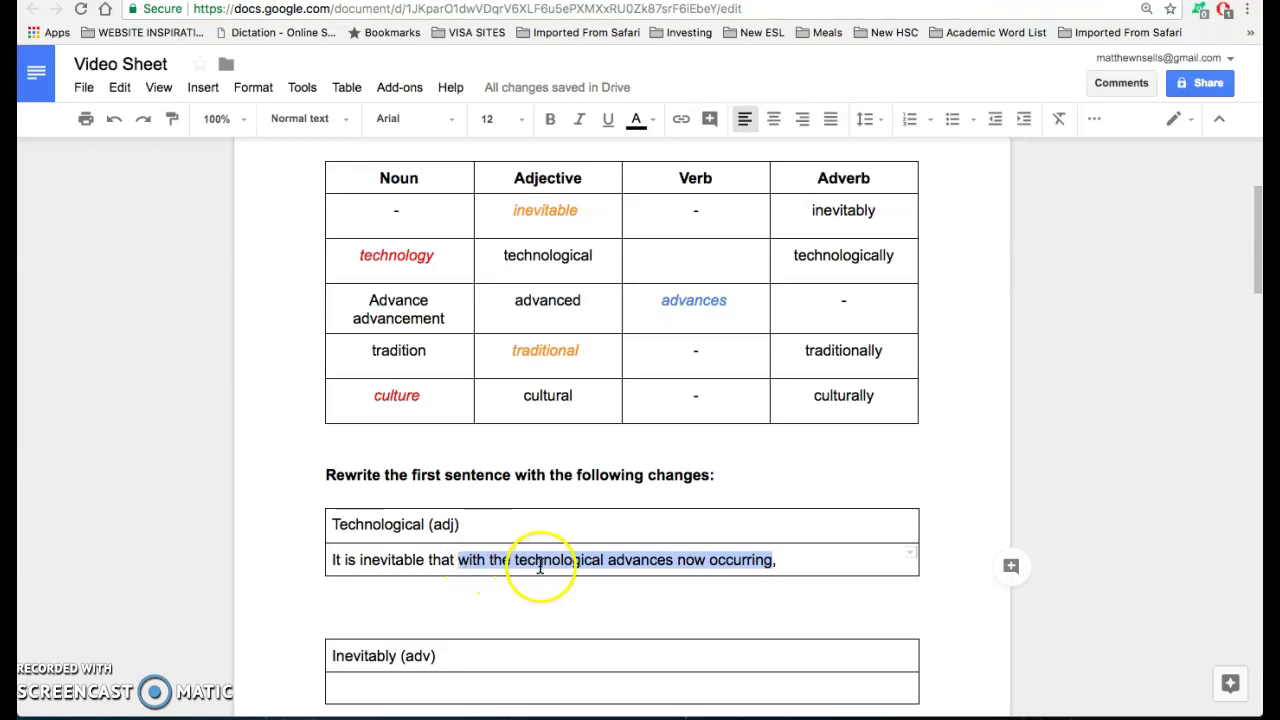
left_click_drag(600, 560, 512, 560)
Finish the Technological answer with "traditional cultures will be lost" after the comma.
left_click(783, 559)
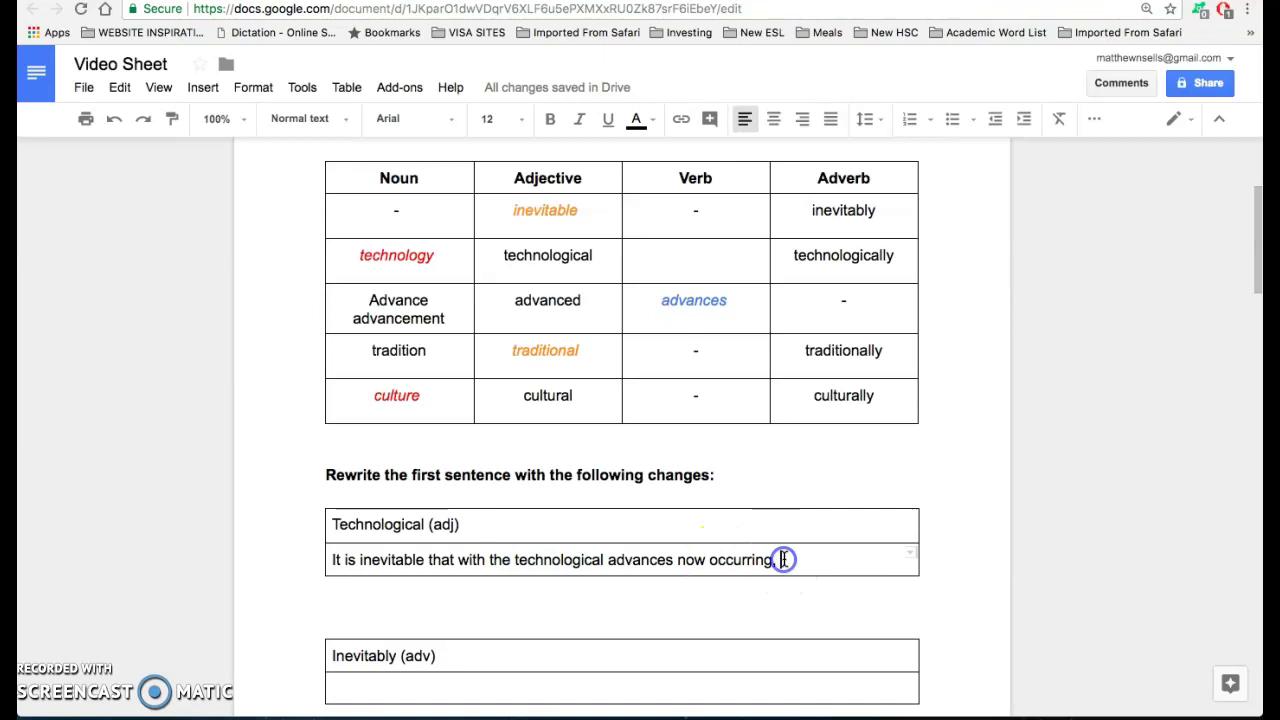
scroll(785, 558, "up", 5)
scroll(786, 556, "down", 9)
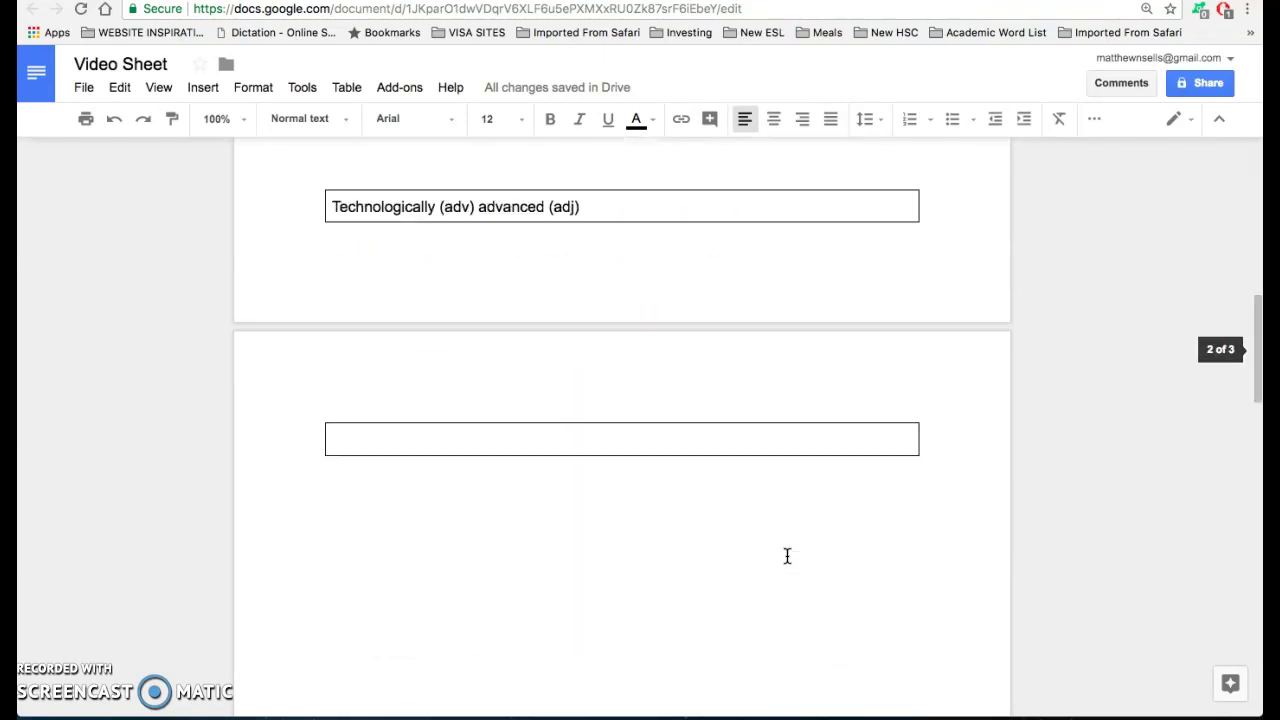
scroll(790, 551, "up", 6)
type("tradtional")
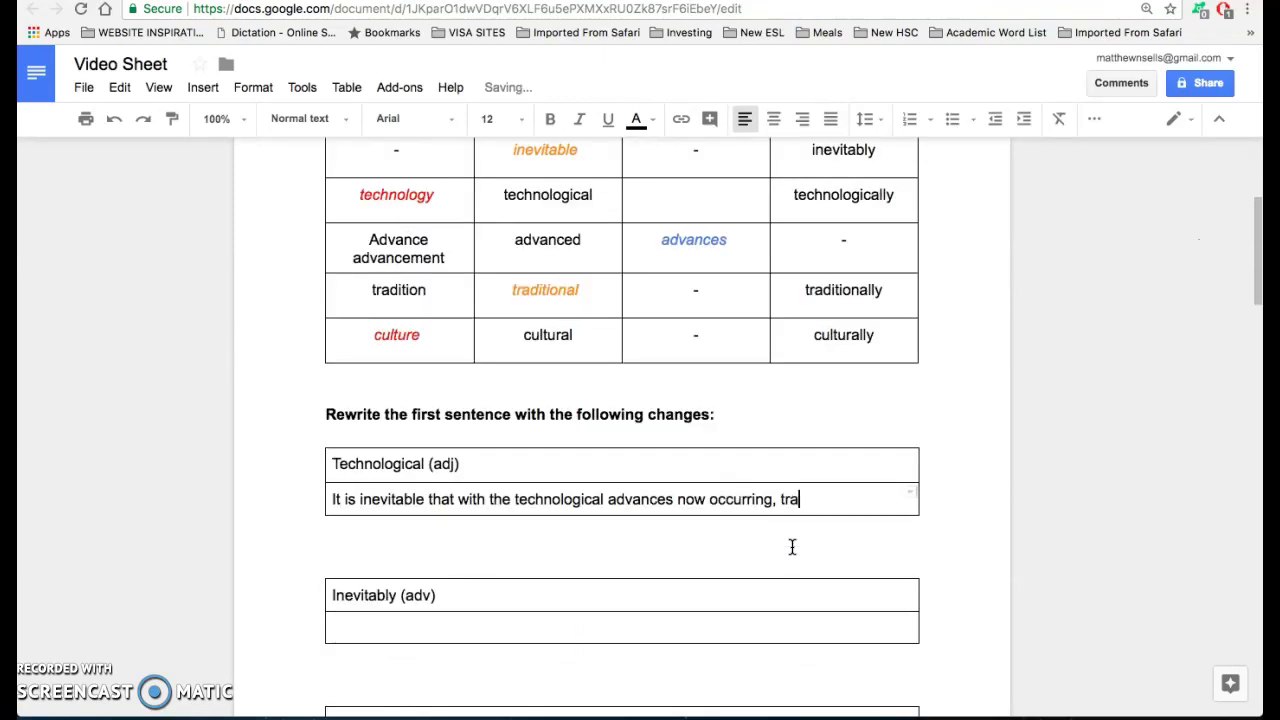
key("BackSpace")
key("BackSpace")
key("BackSpace")
key("BackSpace")
key("BackSpace")
type("itional cultures will be lost")
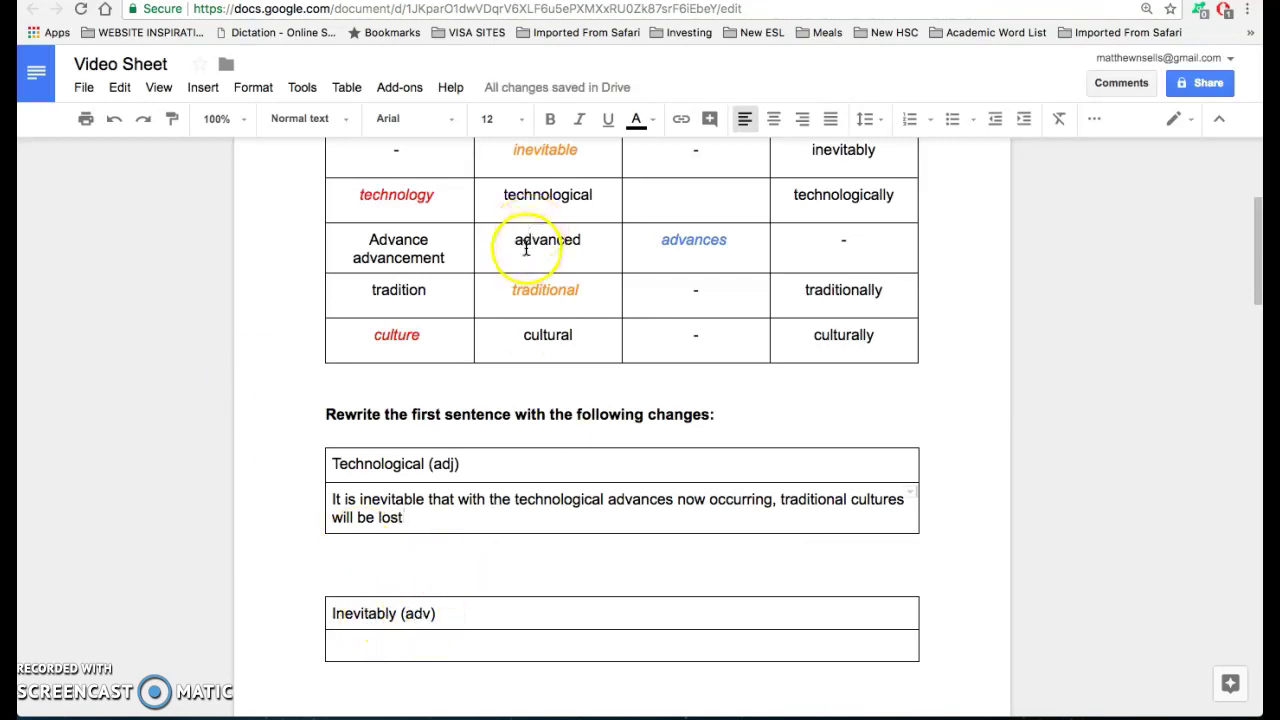
Check the question sentence and word table, and start the answer under "Inevitably (adv)" with "The advances in technology".
scroll(502, 193, "up", 1)
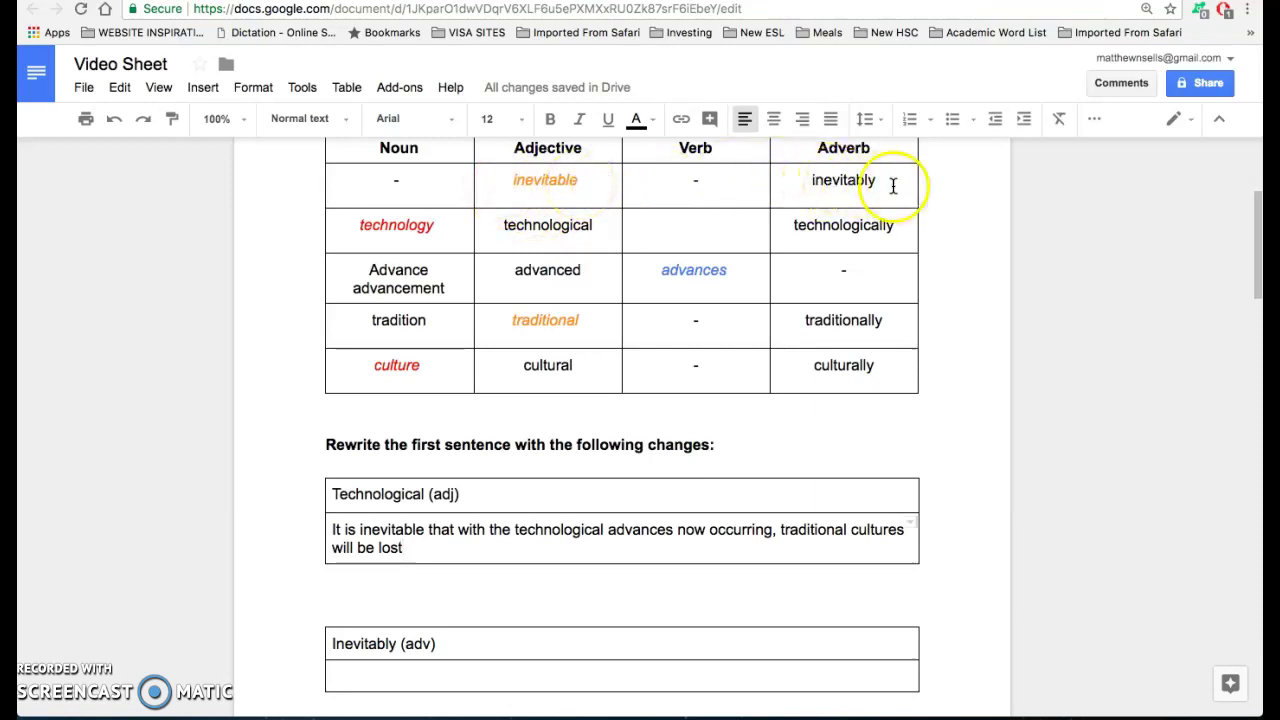
scroll(380, 391, "down", 3)
left_click(352, 420)
scroll(404, 433, "up", 3)
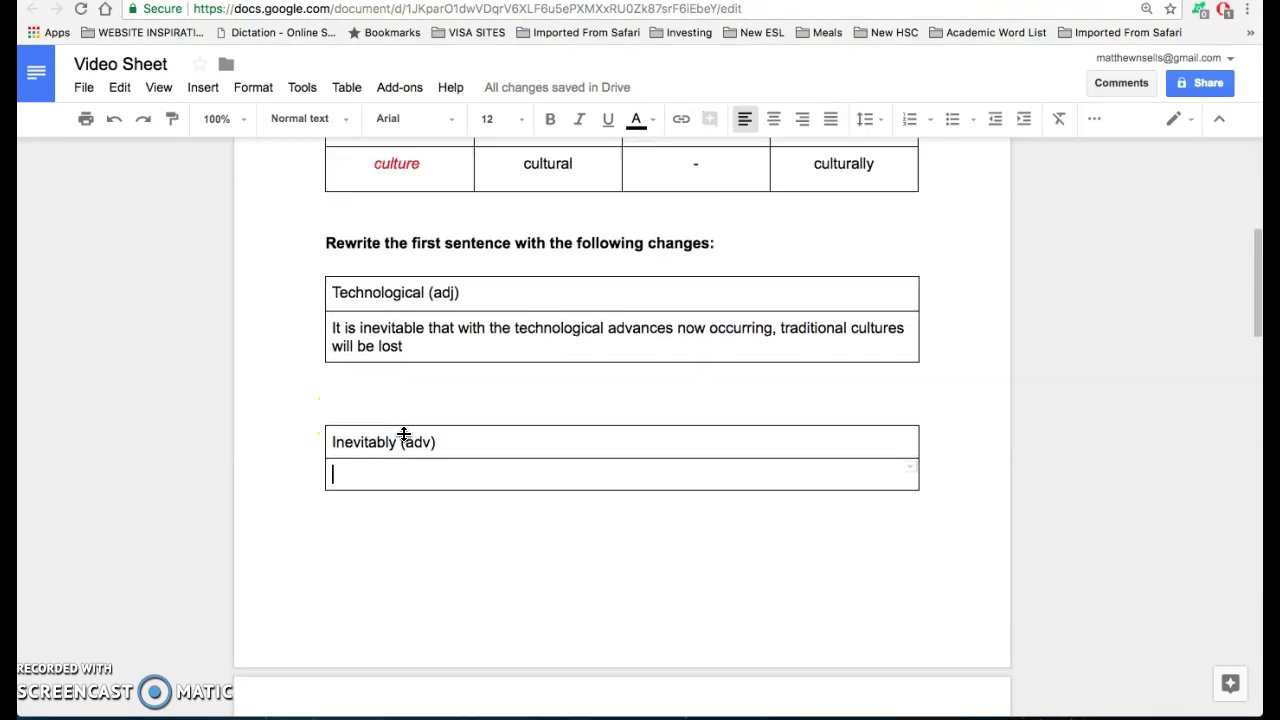
scroll(404, 433, "up", 3)
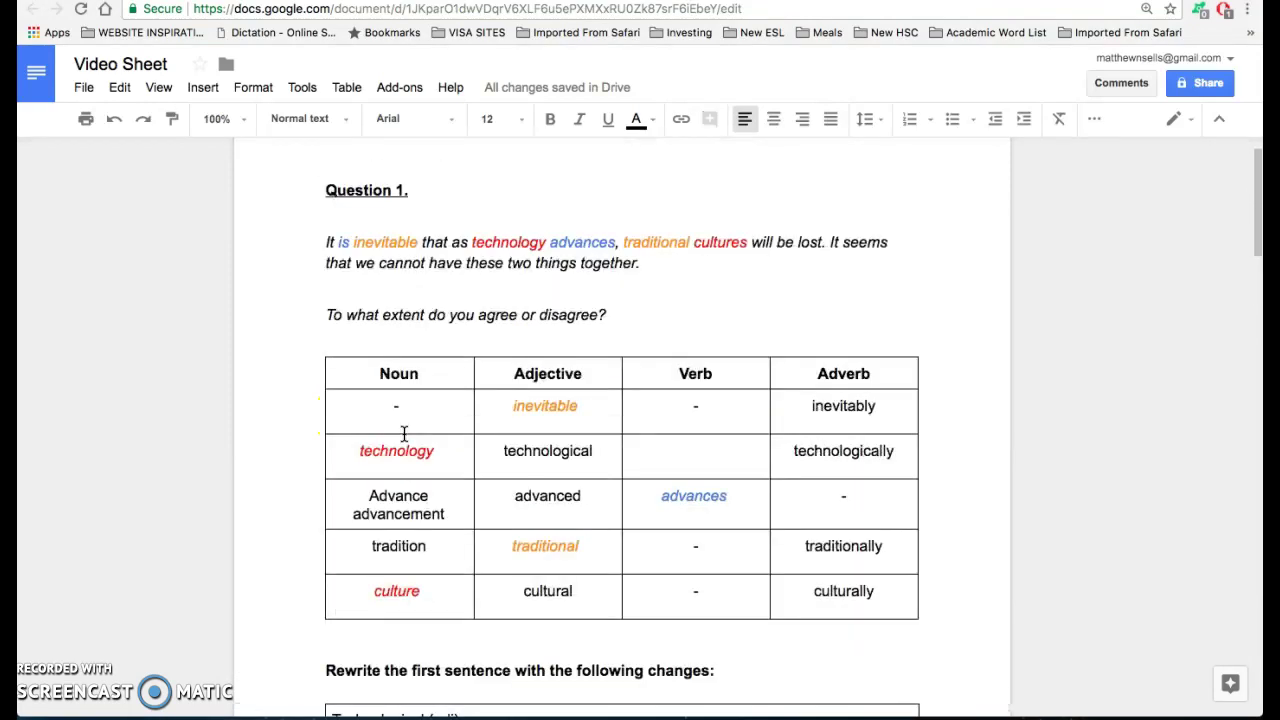
scroll(404, 433, "down", 3)
scroll(404, 433, "up", 3)
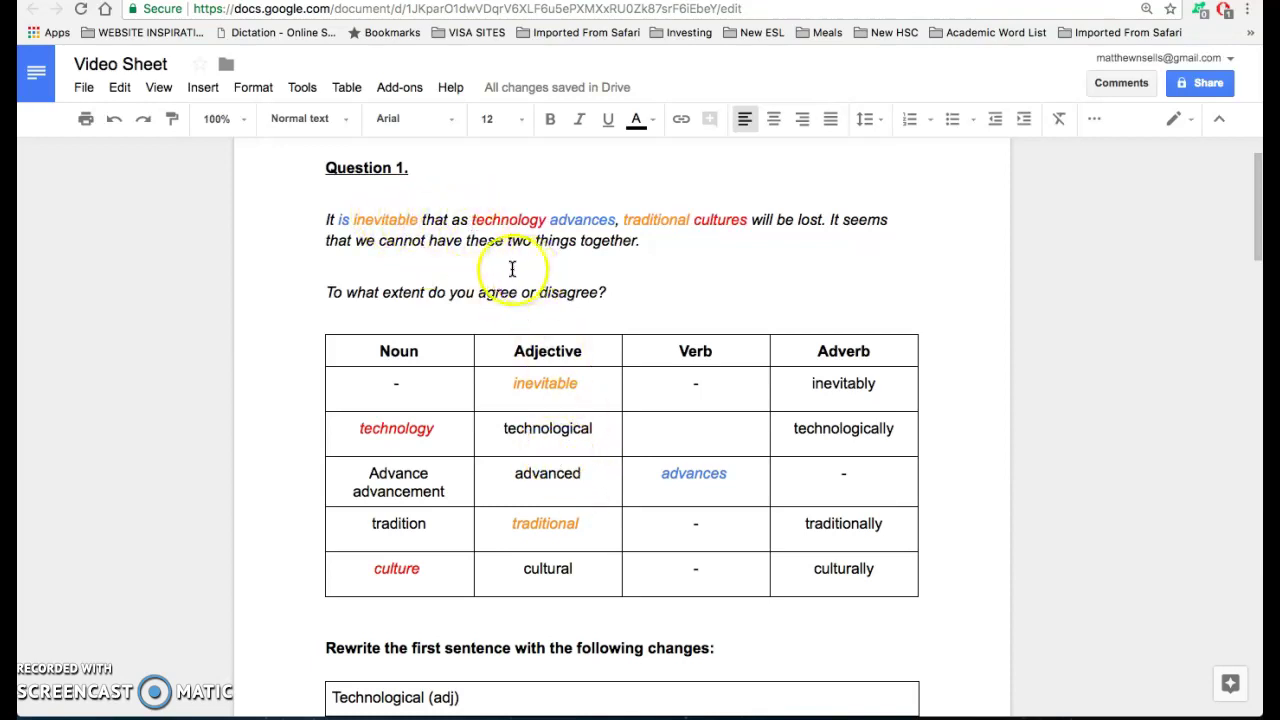
scroll(521, 320, "down", 3)
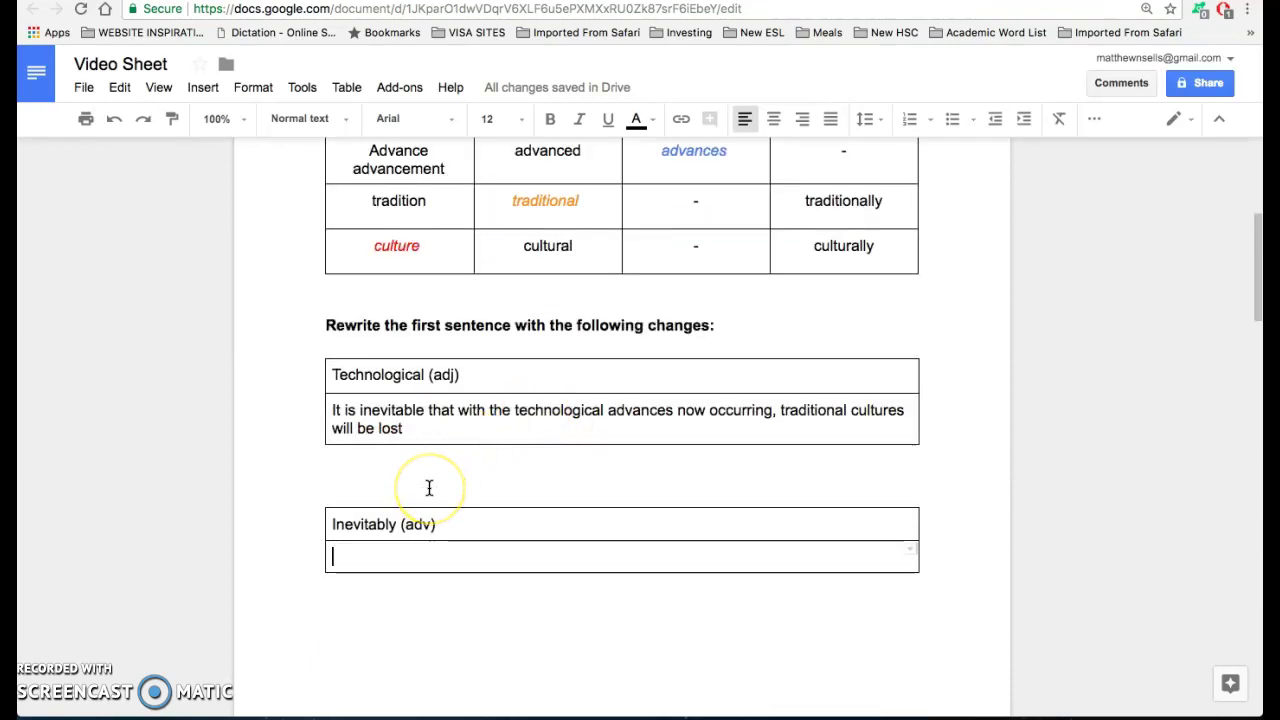
type("The advances ")
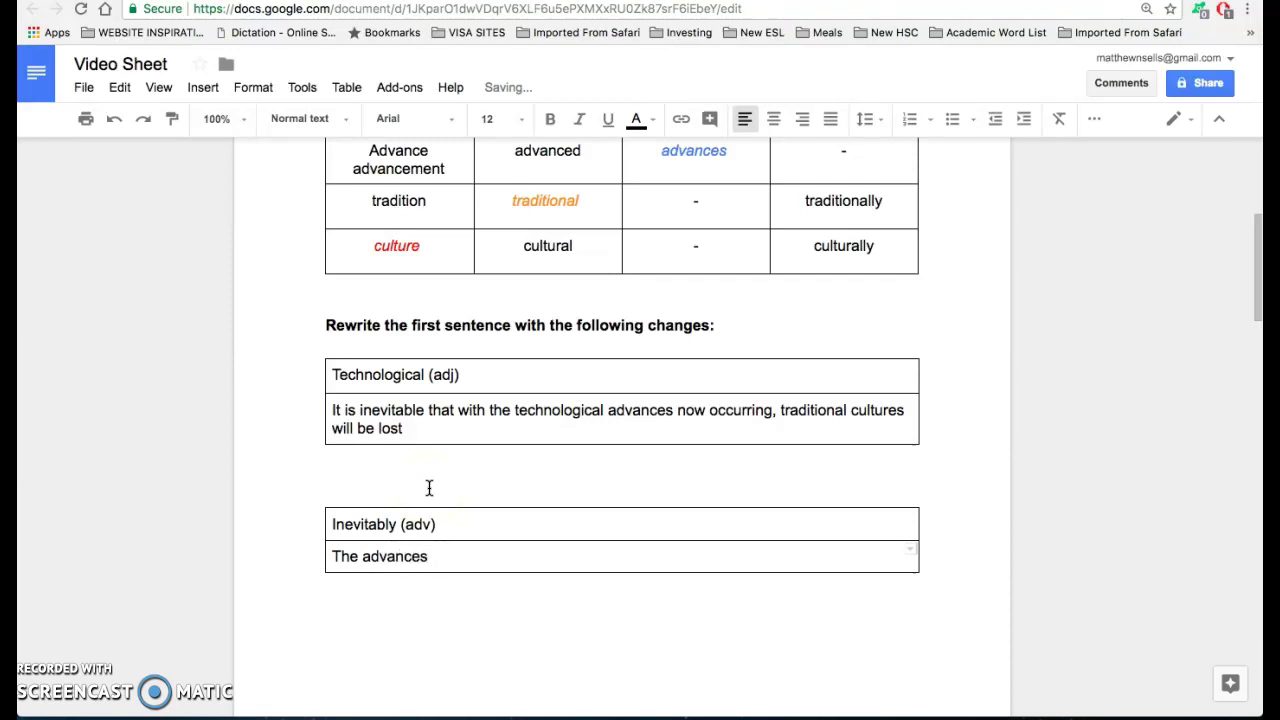
type("in technology")
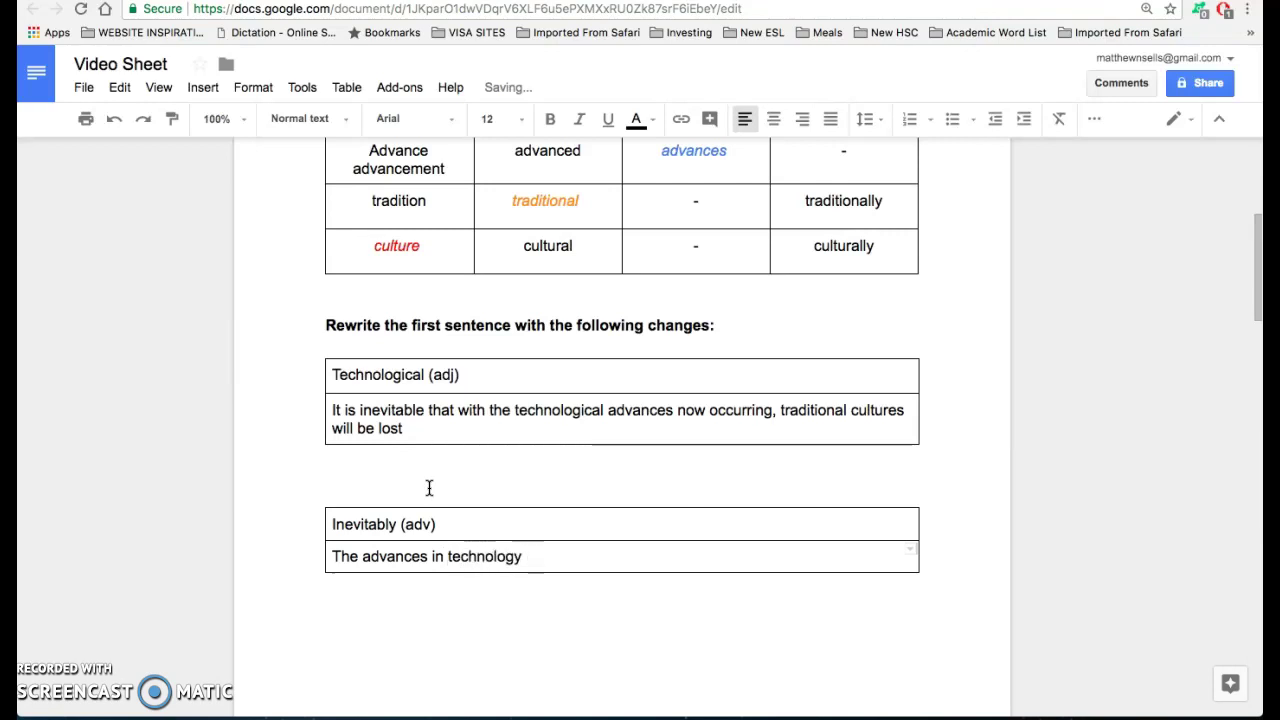
Continue the Inevitably answer with "now occurring will", applying the suggested spelling correction for "occurring".
type(" now occu")
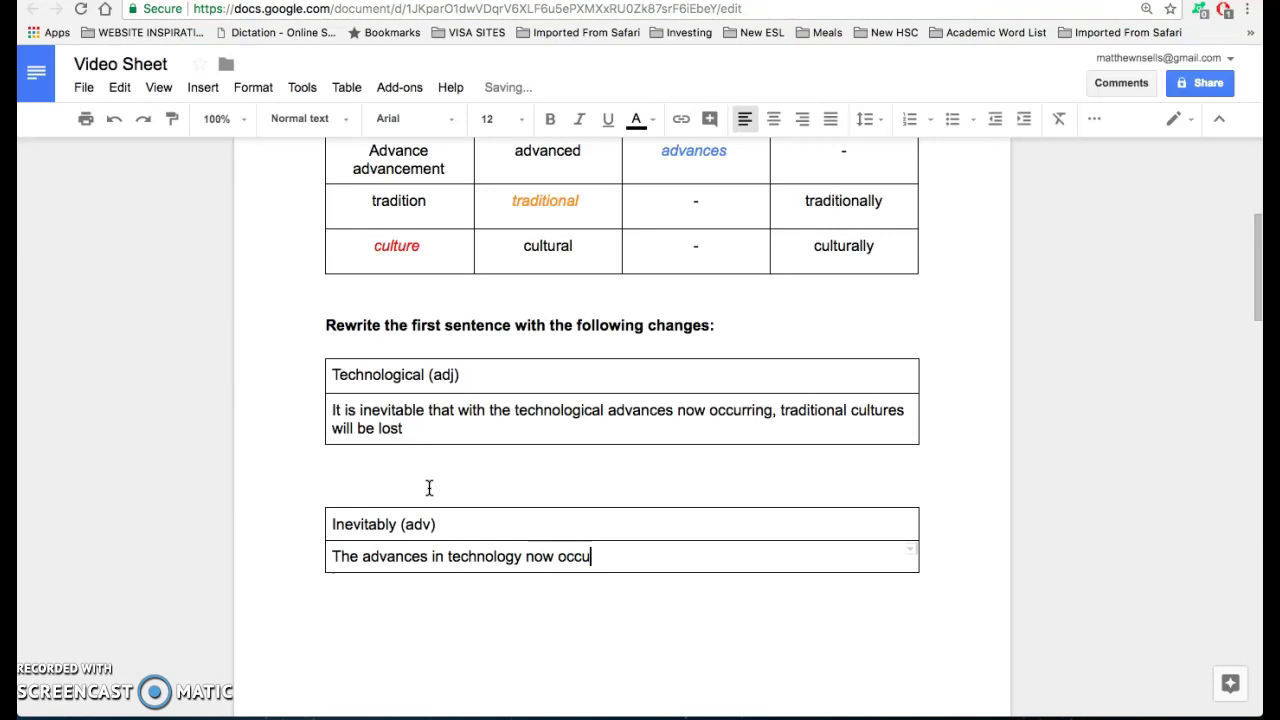
type("ring ")
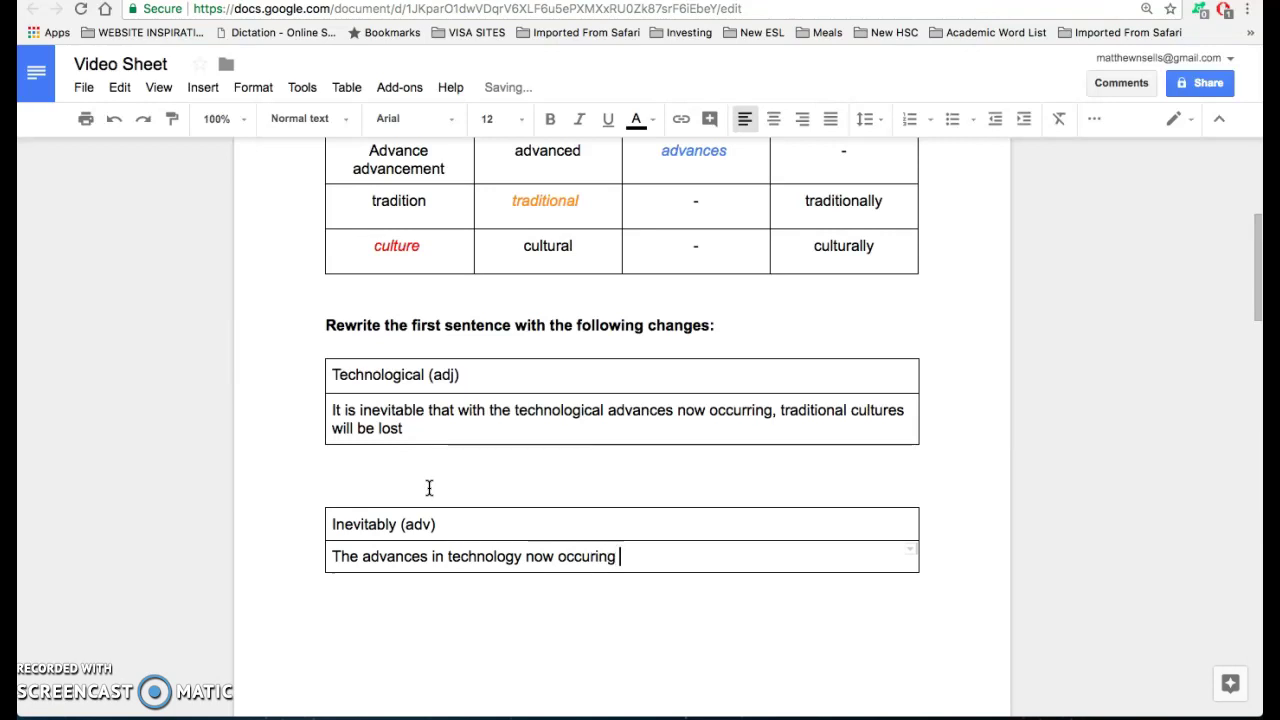
type("will")
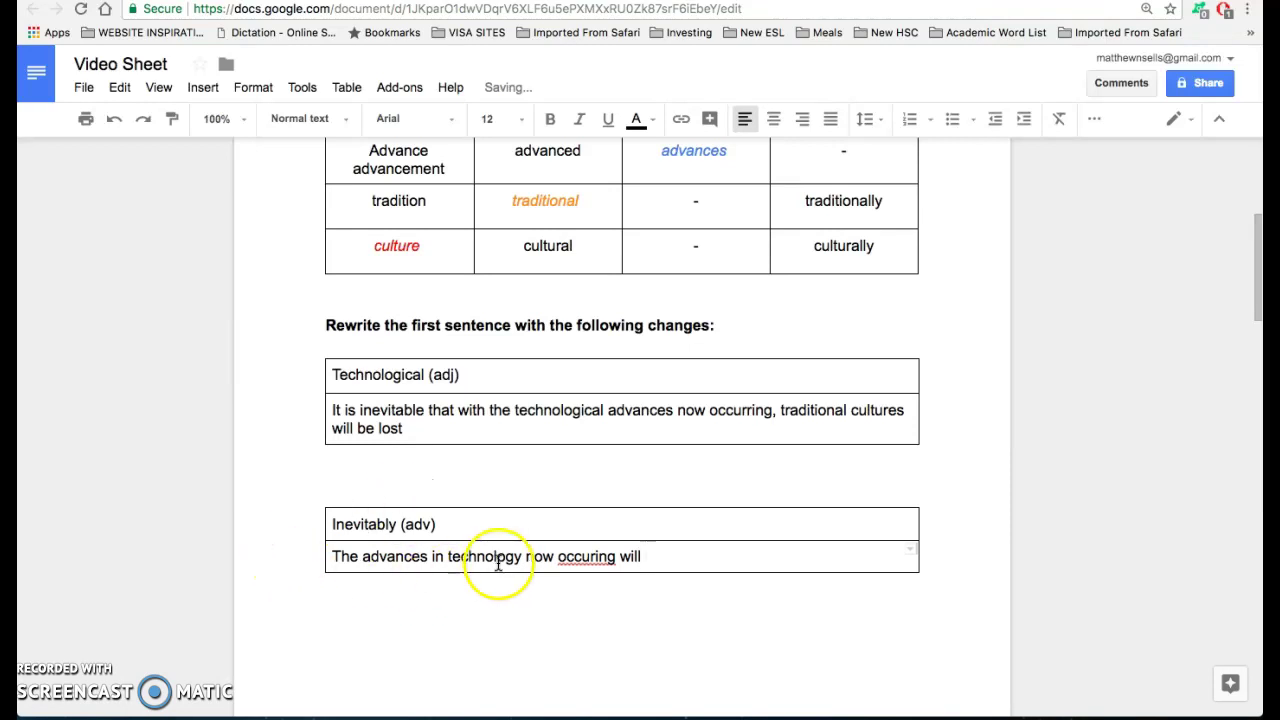
right_click(593, 556)
left_click(660, 89)
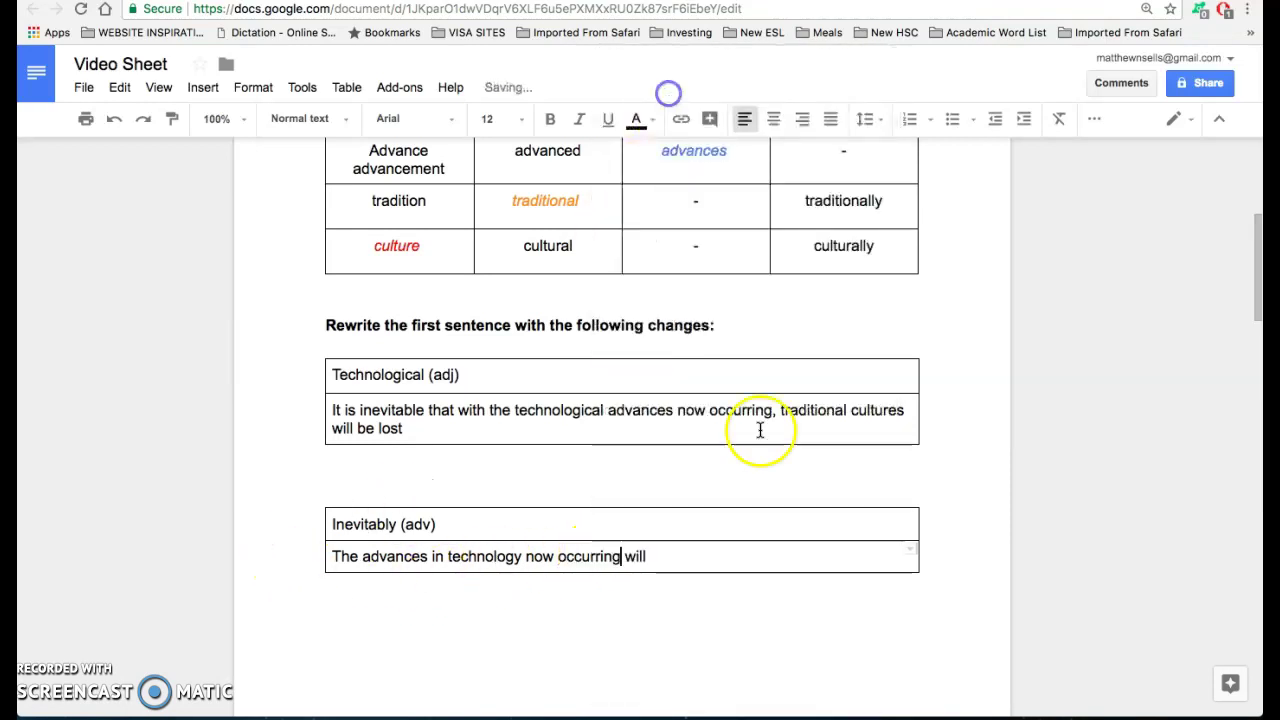
Complete the Inevitably answer with "inevitably lead to the loss of traditional cultures" and highlight the word "loss" in it.
left_click(674, 557)
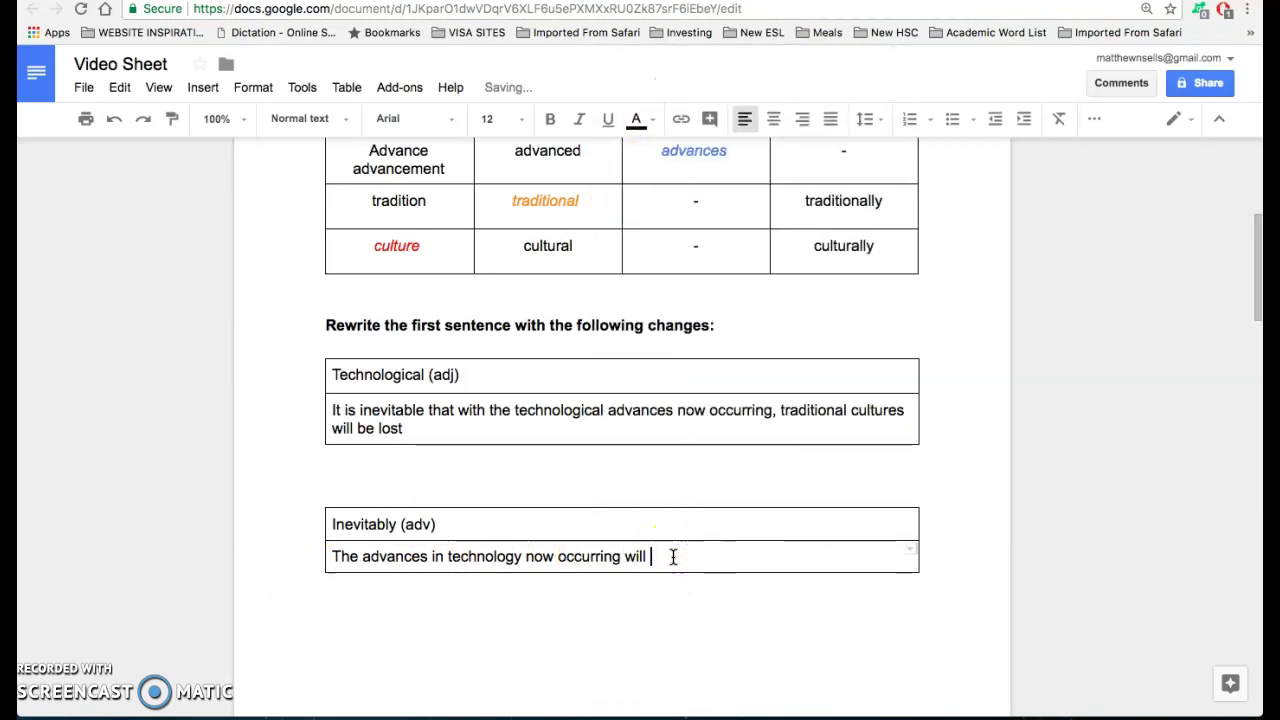
type("inevitably lead")
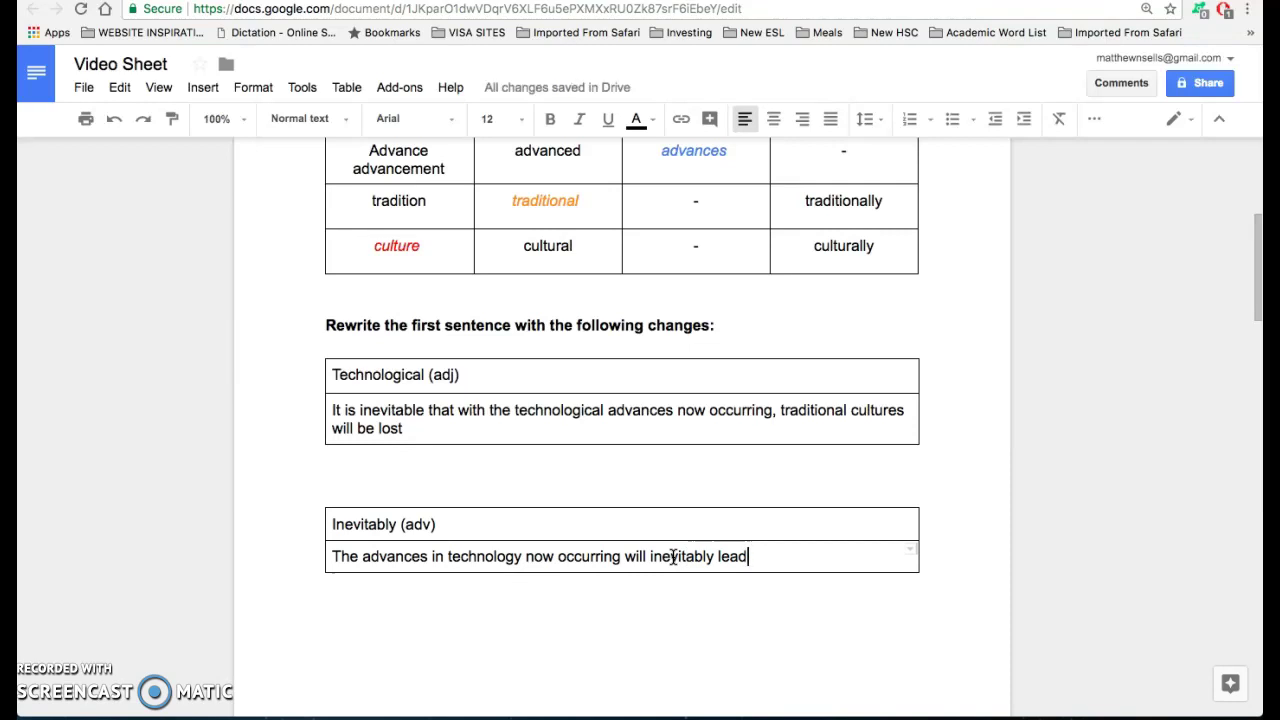
type(" to")
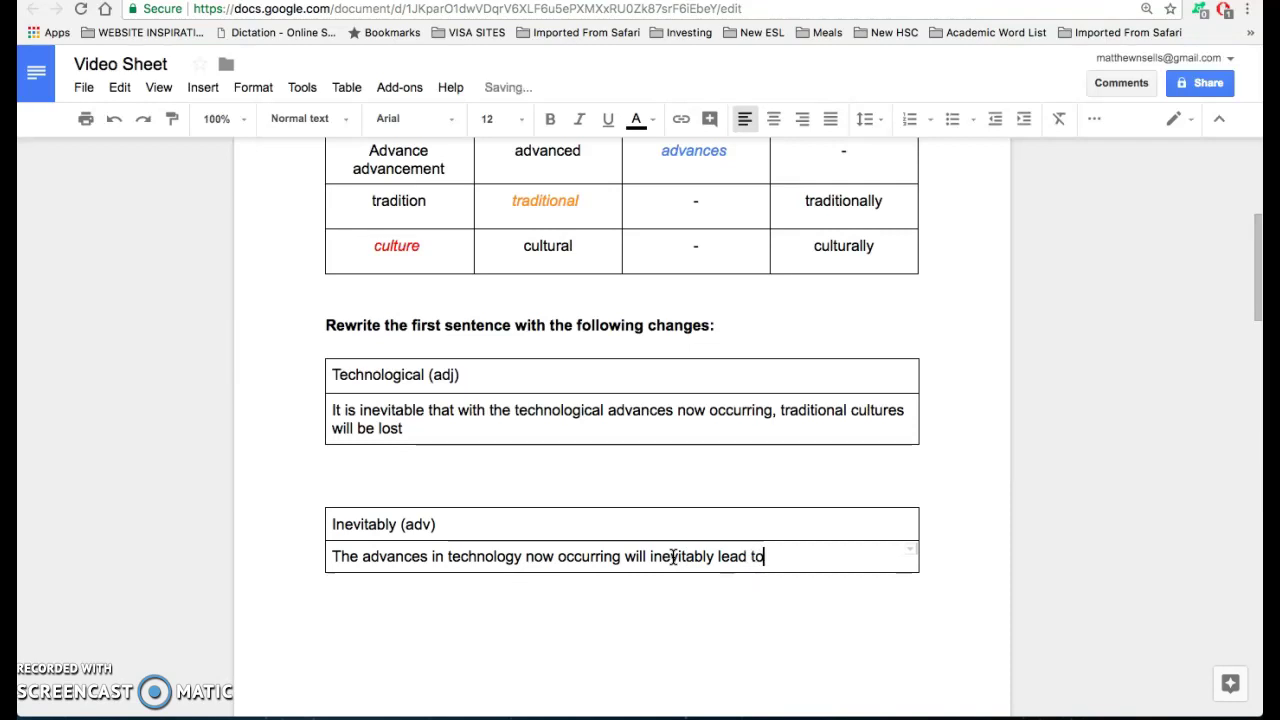
type(" the loss of traditional cultures")
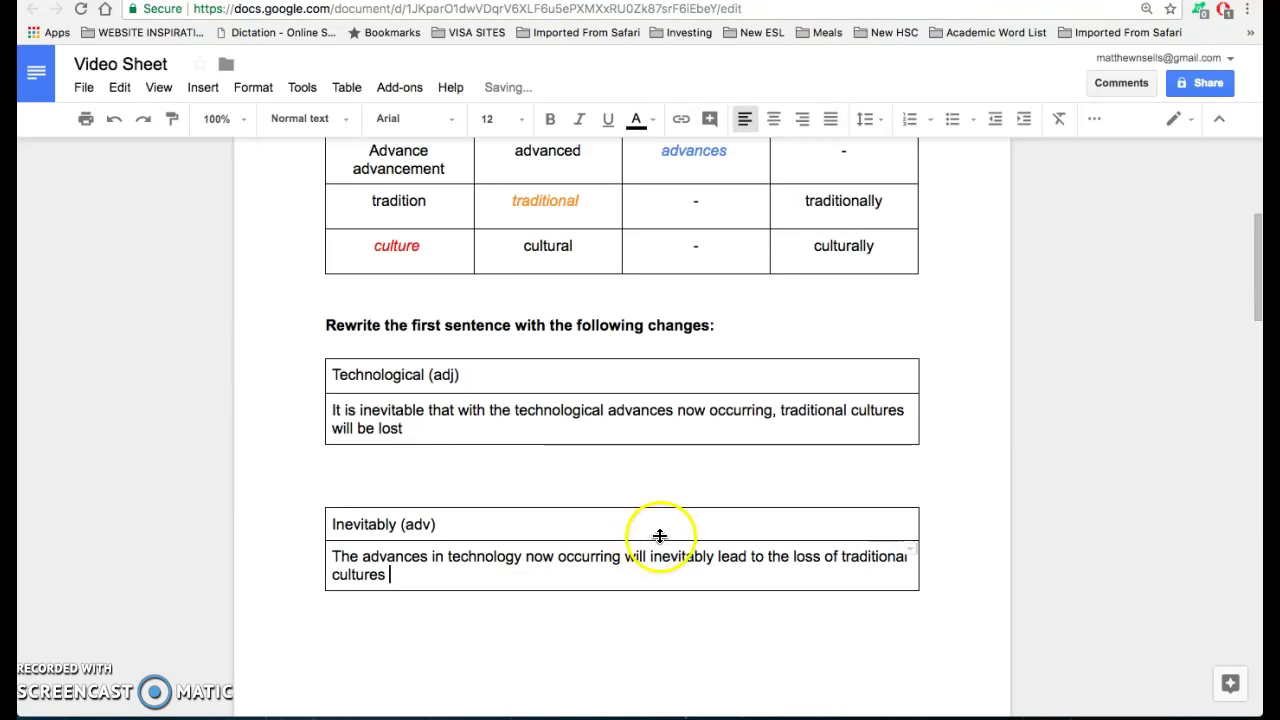
scroll(660, 537, "up", 4)
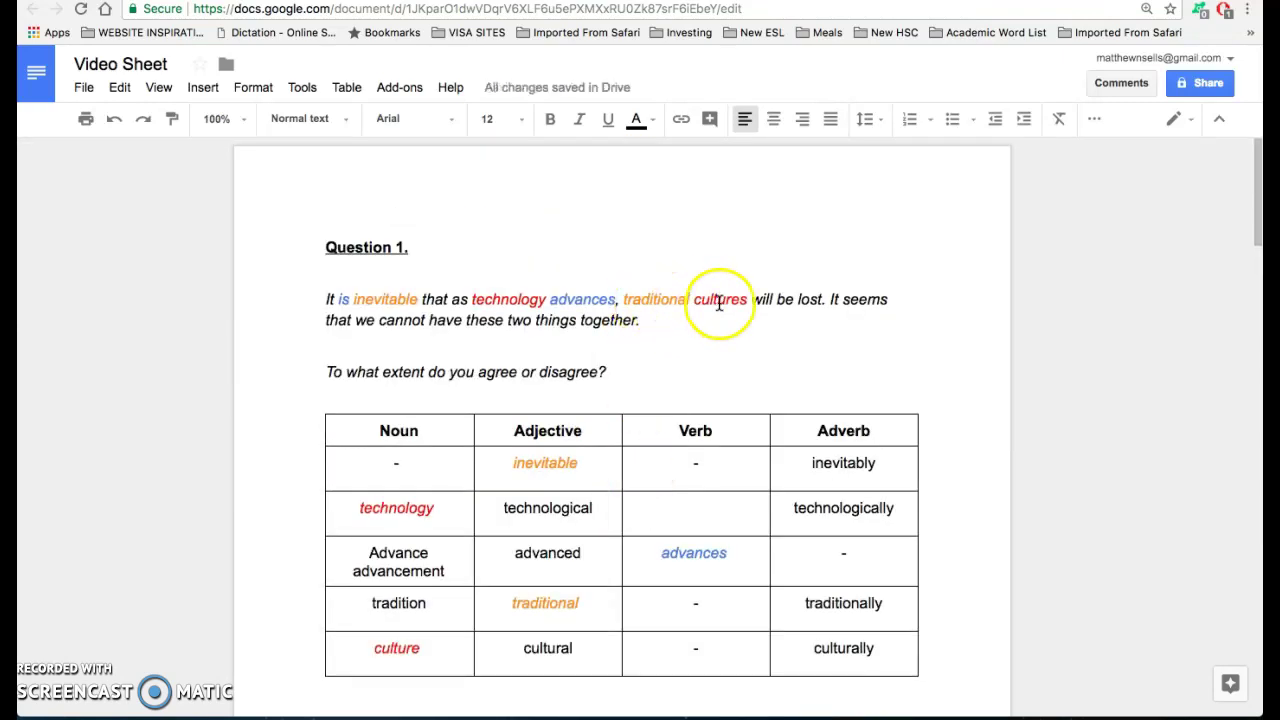
scroll(700, 445, "down", 4)
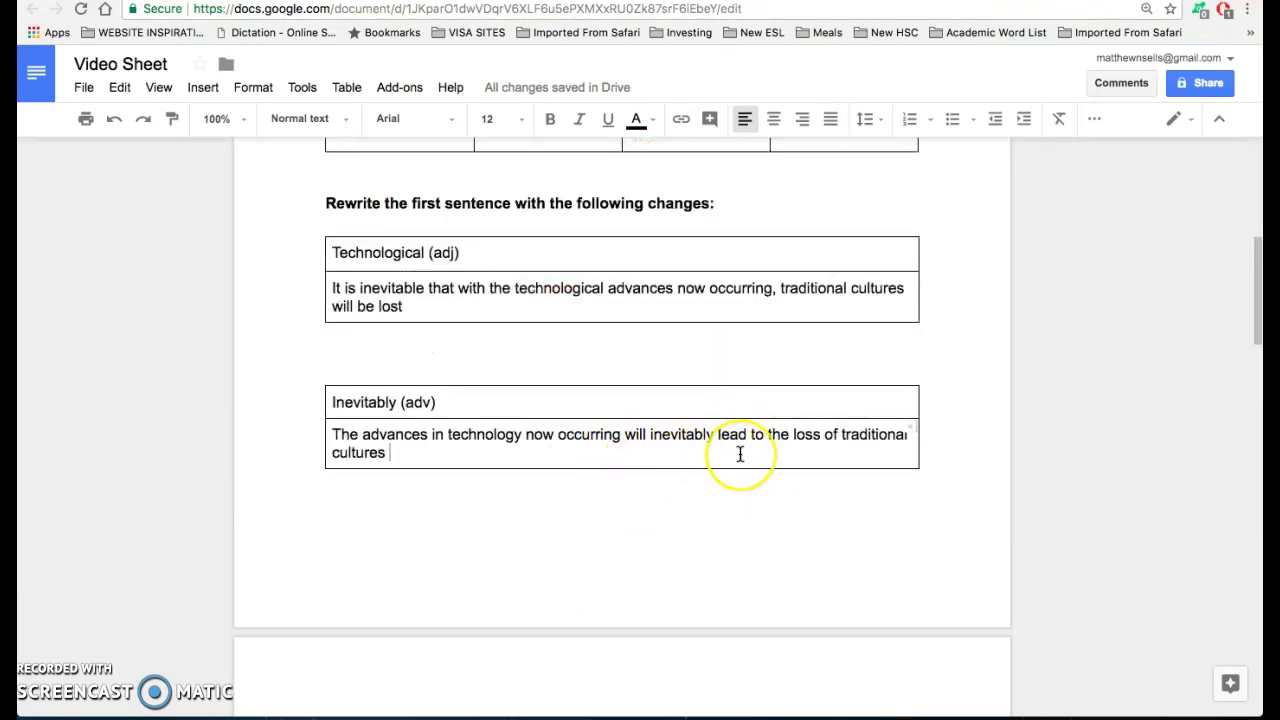
left_click_drag(820, 436, 791, 438)
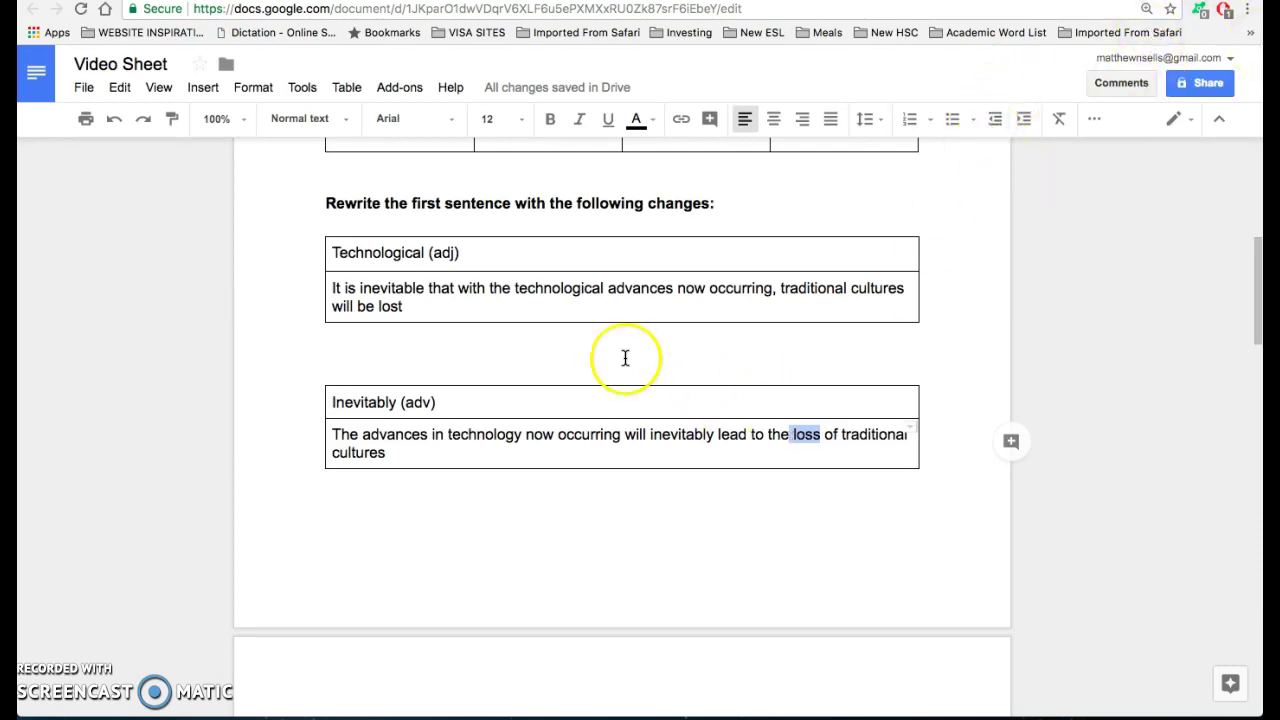
Copy the two Question 1 statement sentences above the "Technologically (adv) advanced (adj)" table, leaving a blank line between them and the table.
scroll(623, 357, "up", 1)
scroll(443, 543, "down", 4)
left_click(393, 601)
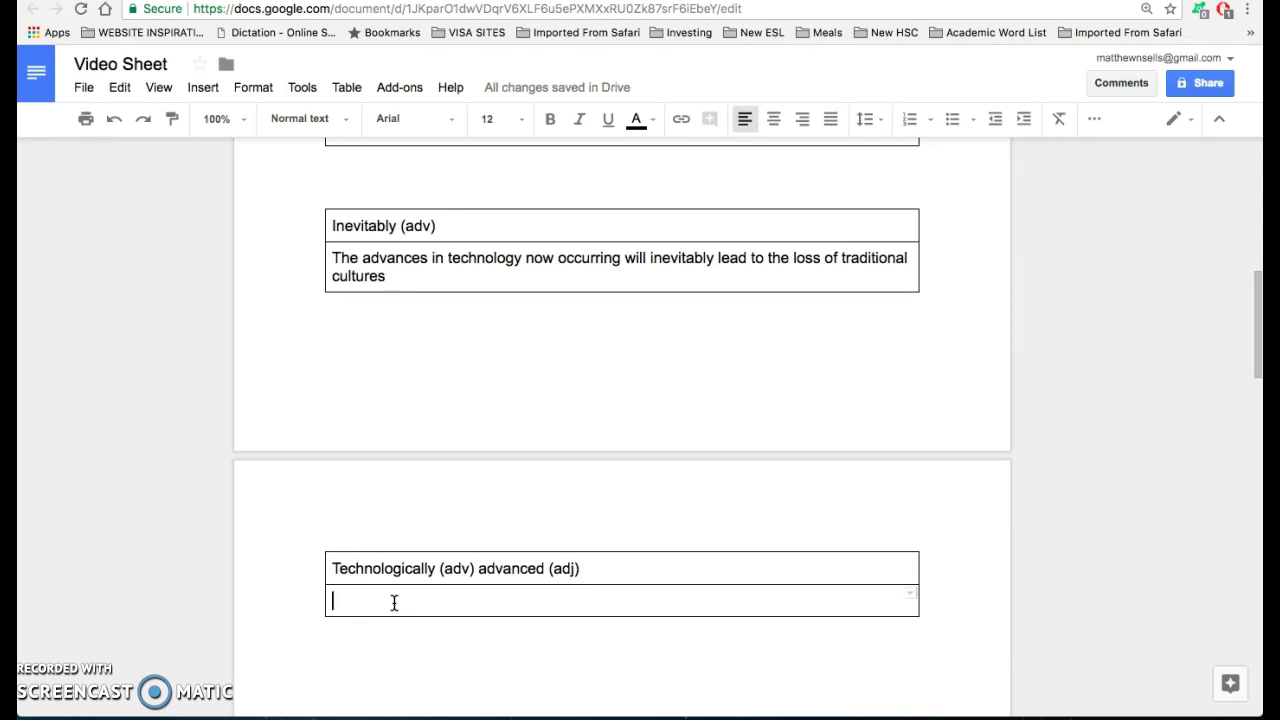
scroll(394, 602, "up", 15)
left_click_drag(645, 245, 305, 232)
key("super+c")
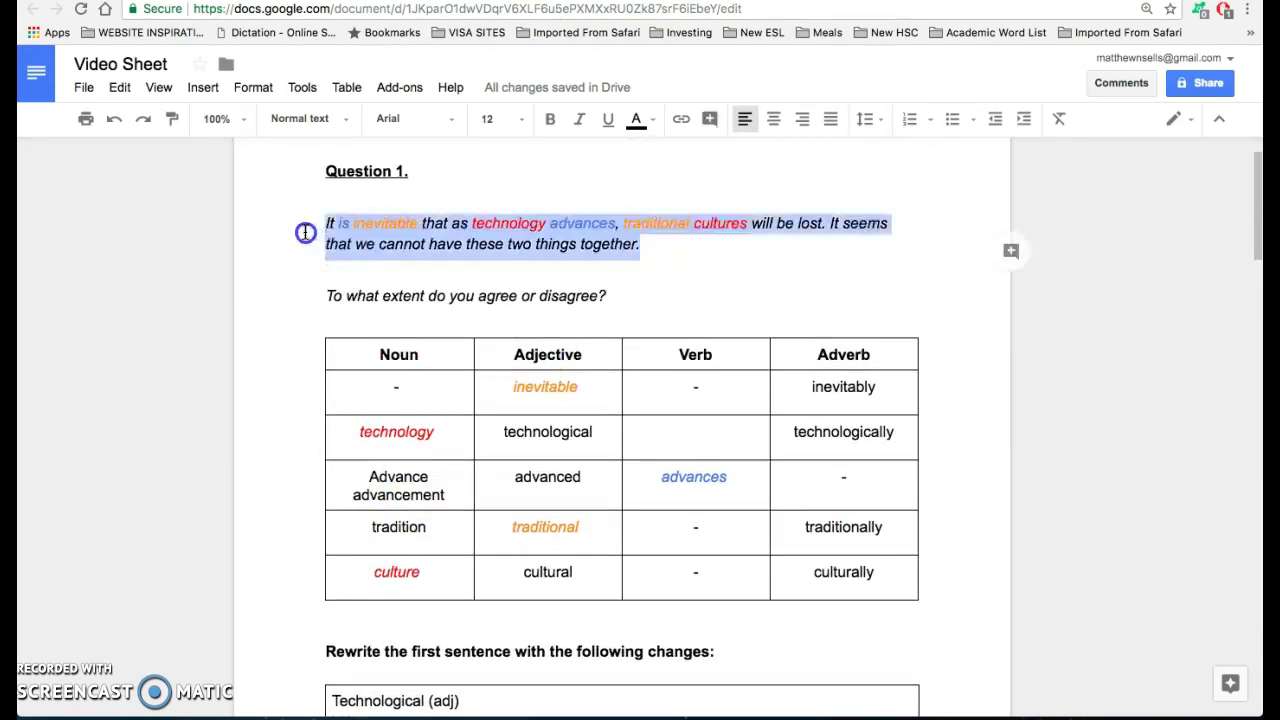
scroll(494, 362, "down", 10)
scroll(480, 358, "up", 1)
left_click(407, 345)
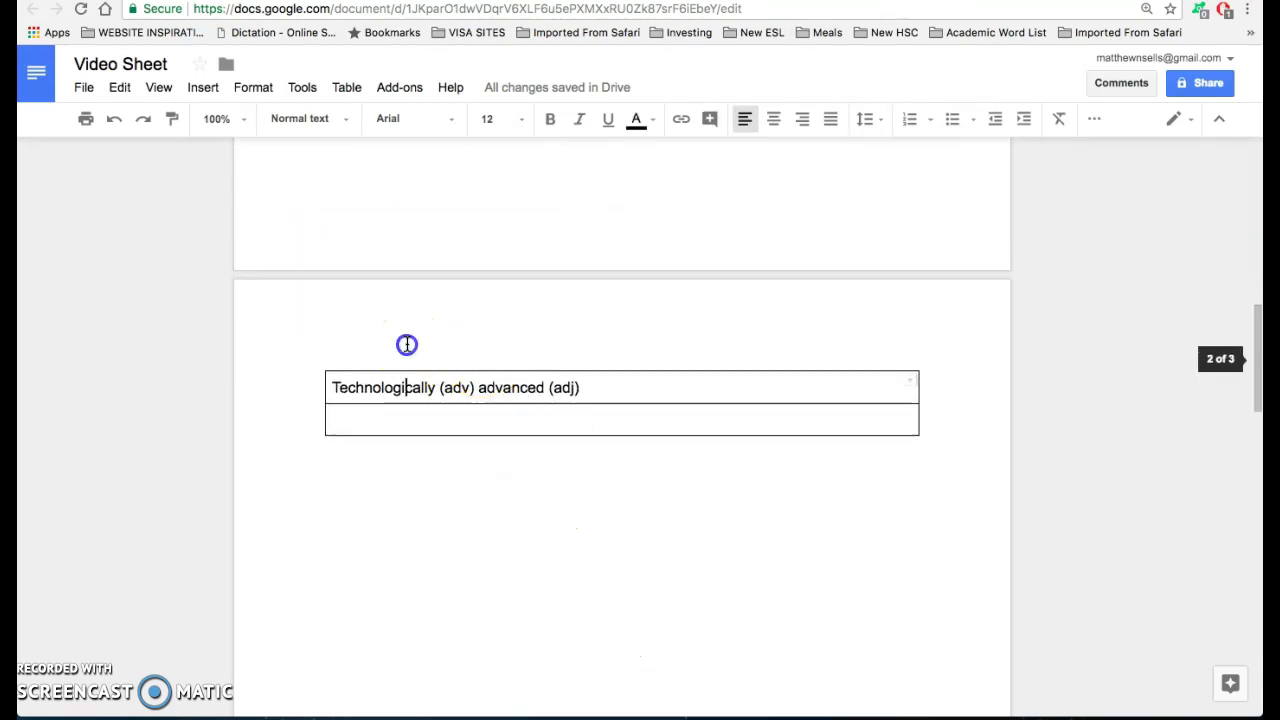
left_click(324, 356)
key("super+v")
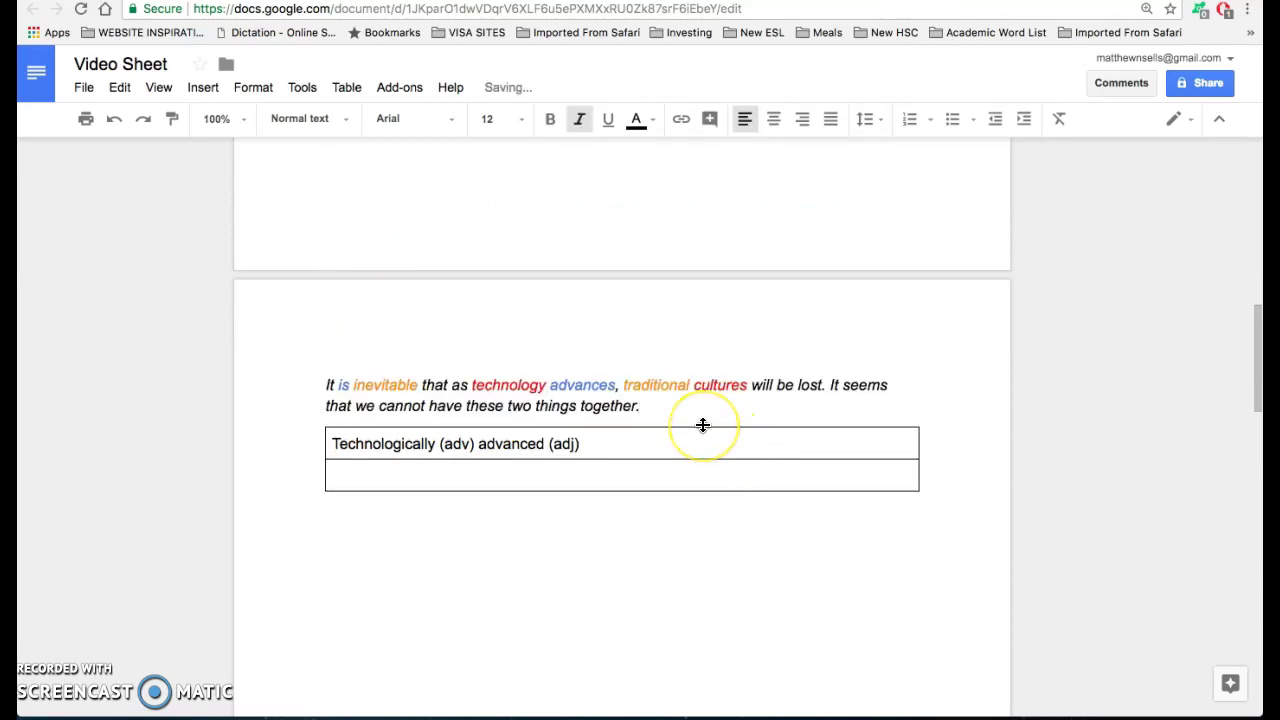
key("Return")
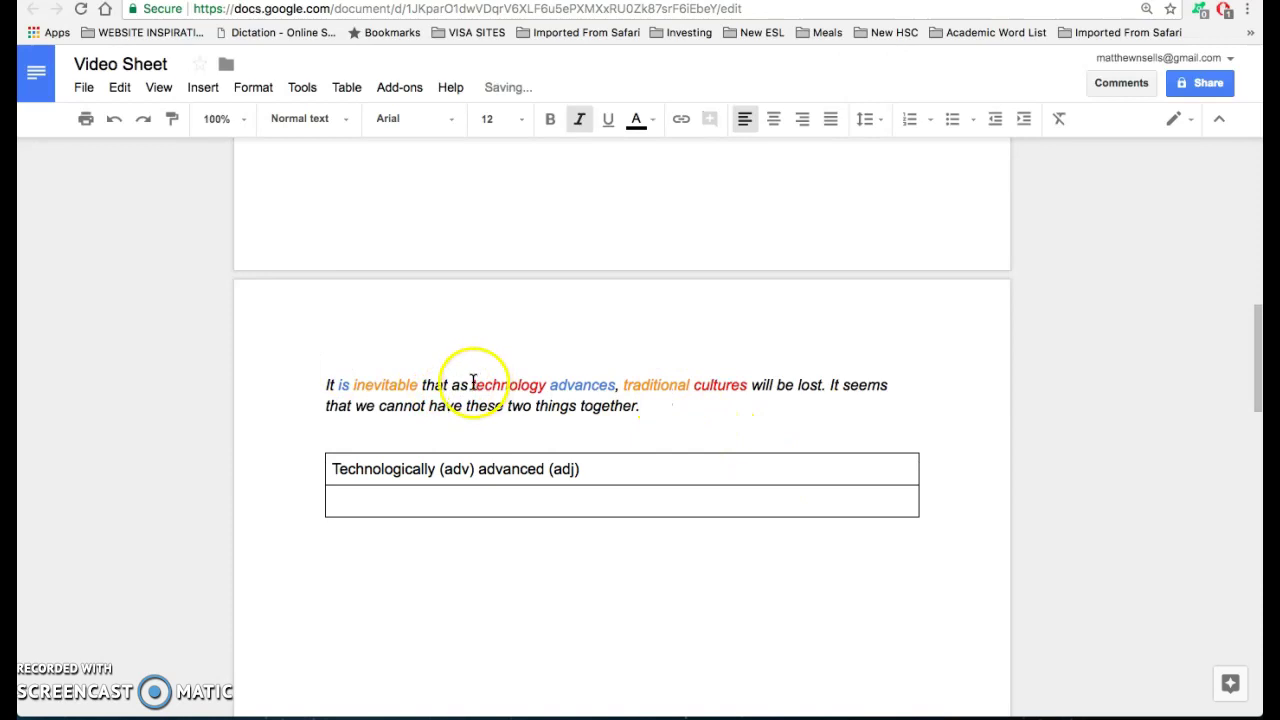
left_click_drag(473, 384, 550, 386)
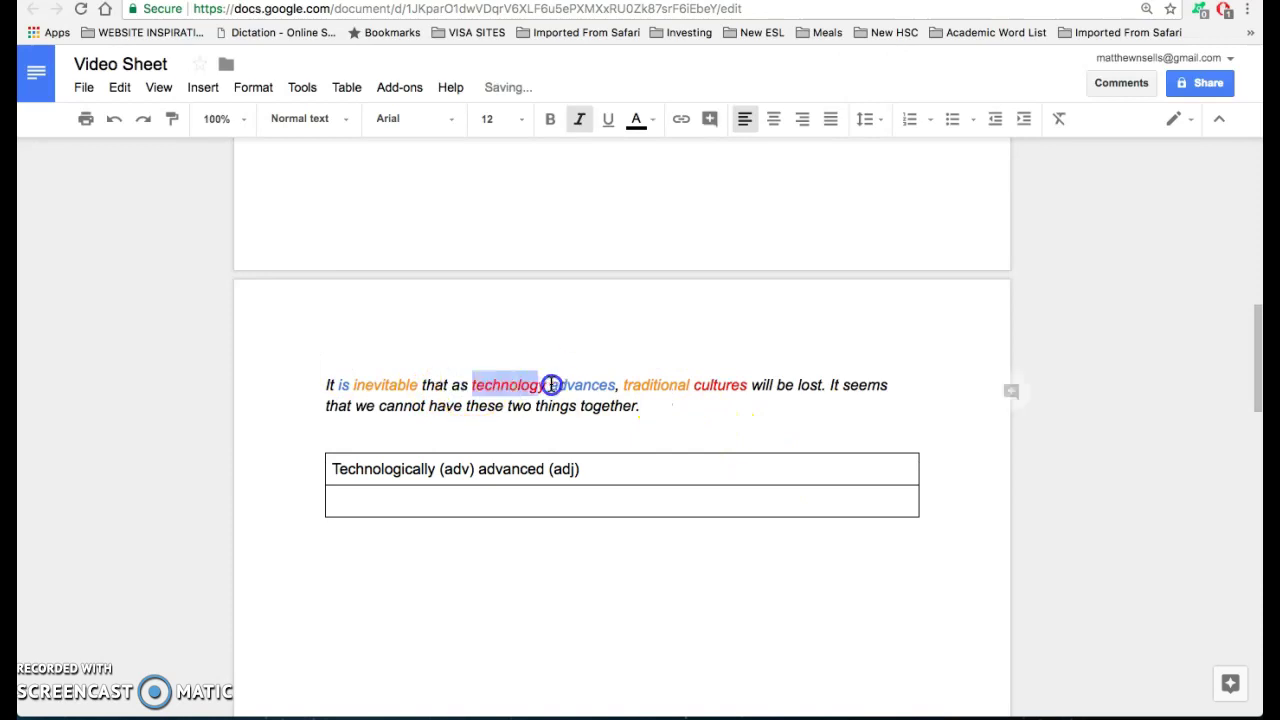
left_click(382, 507)
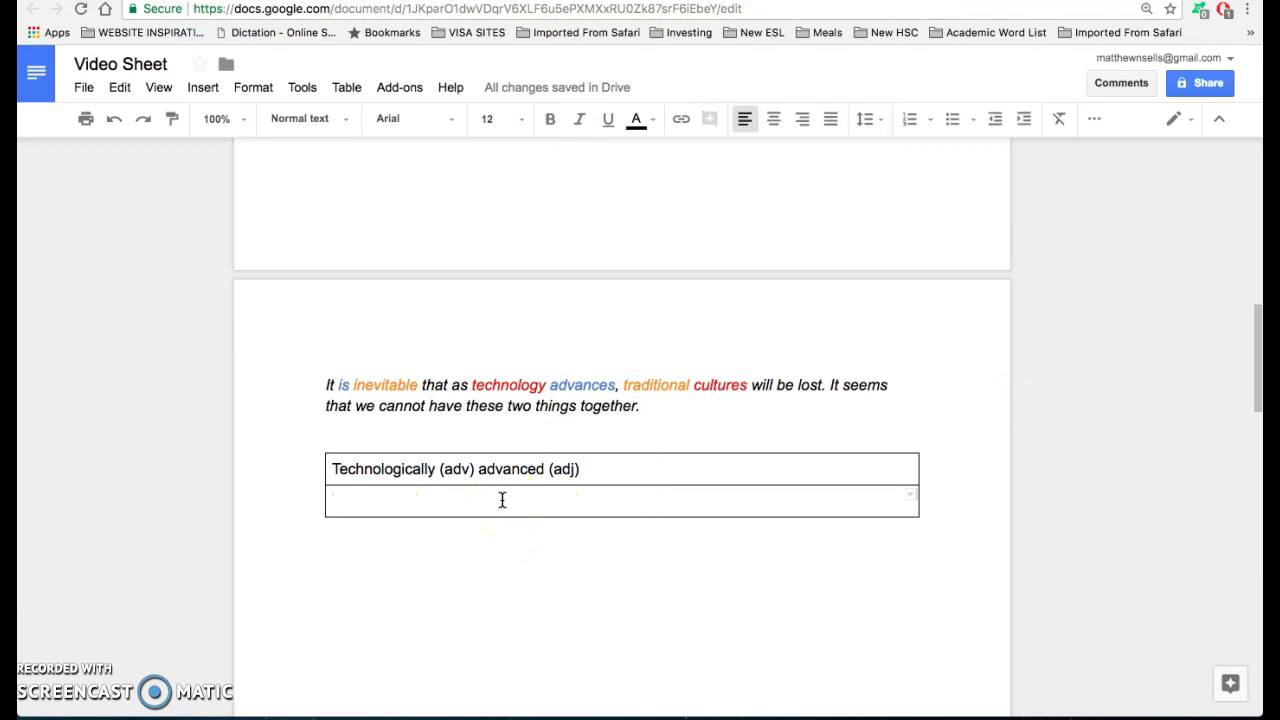
type("It is i")
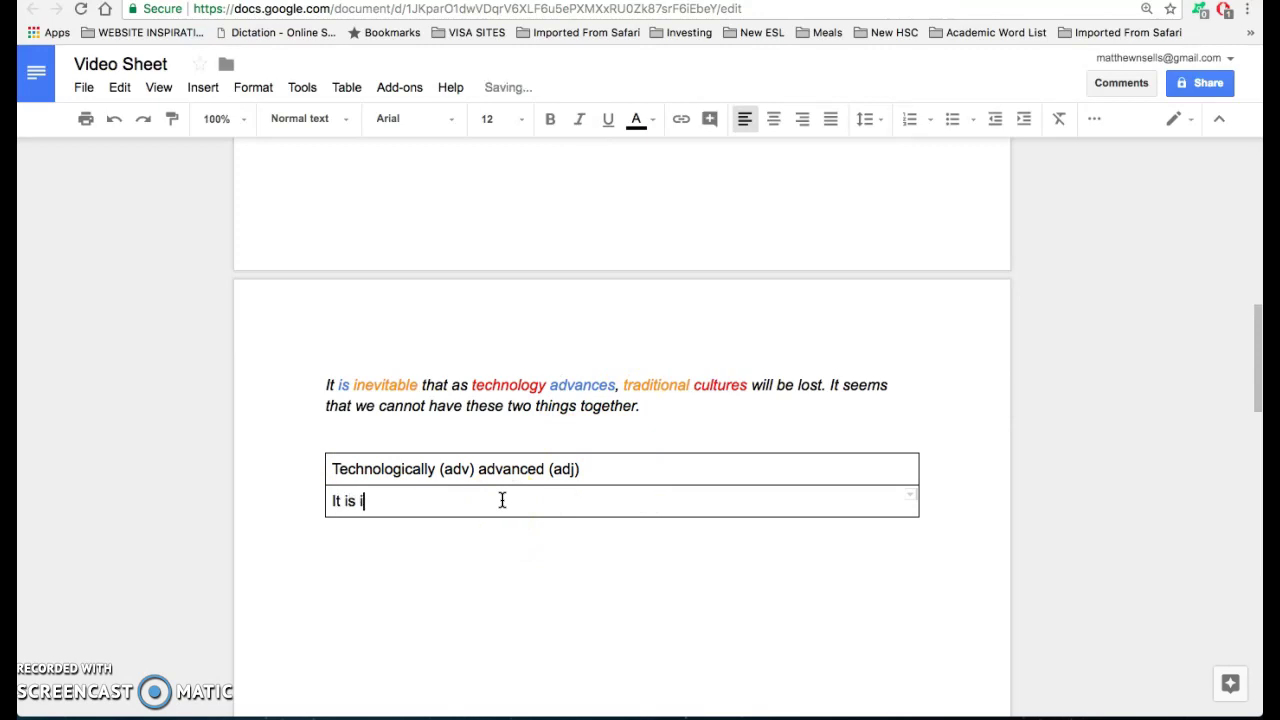
type("nevitabl")
key("BackSpace")
key("BackSpace")
type("ble that as")
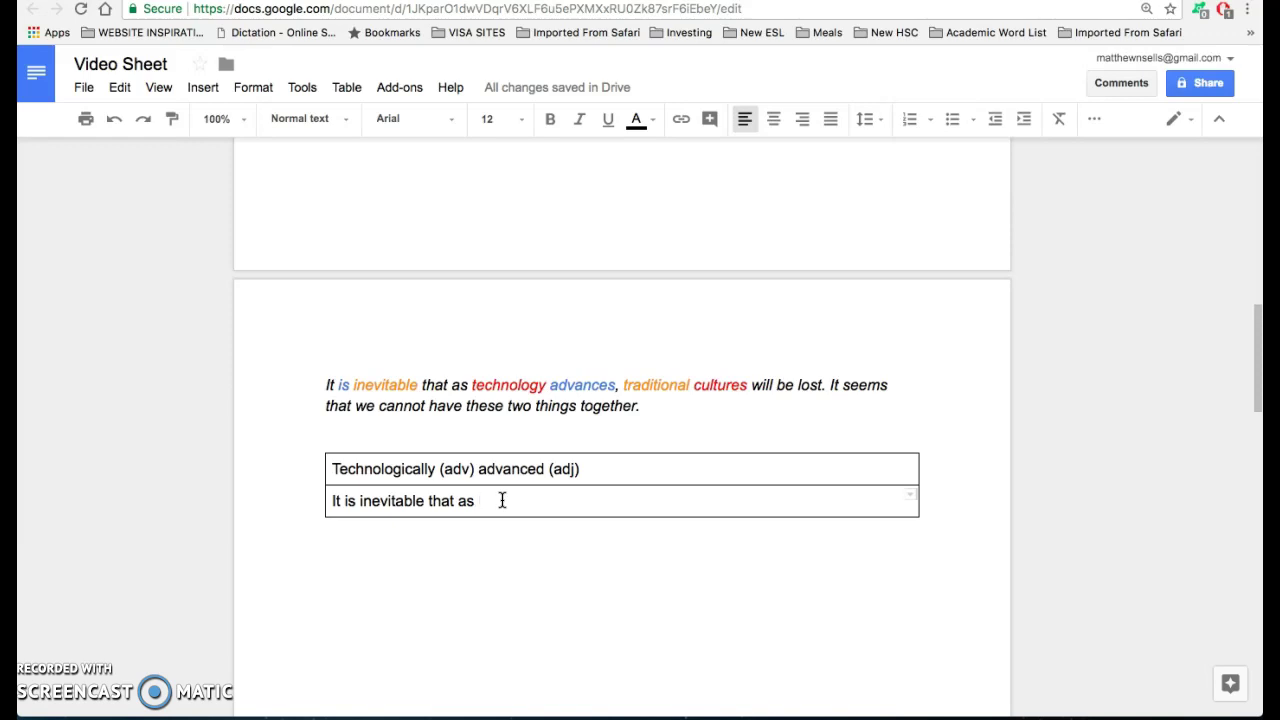
type("te")
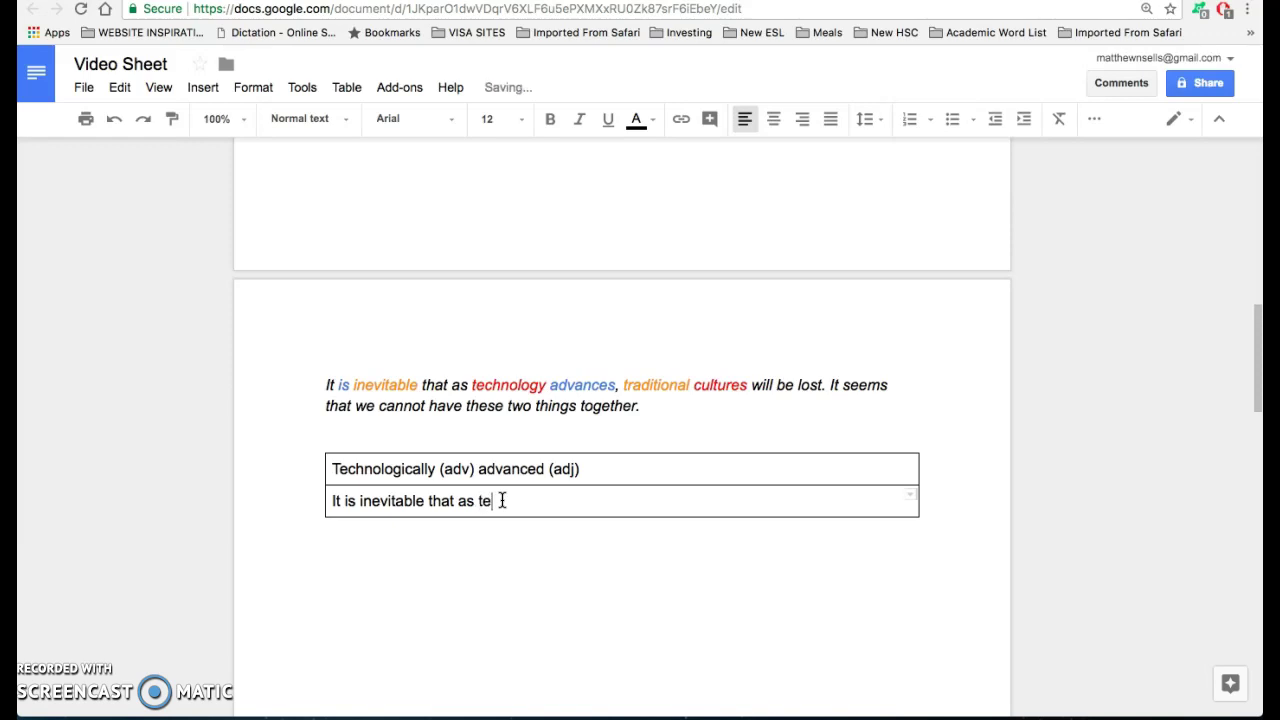
left_click(148, 345)
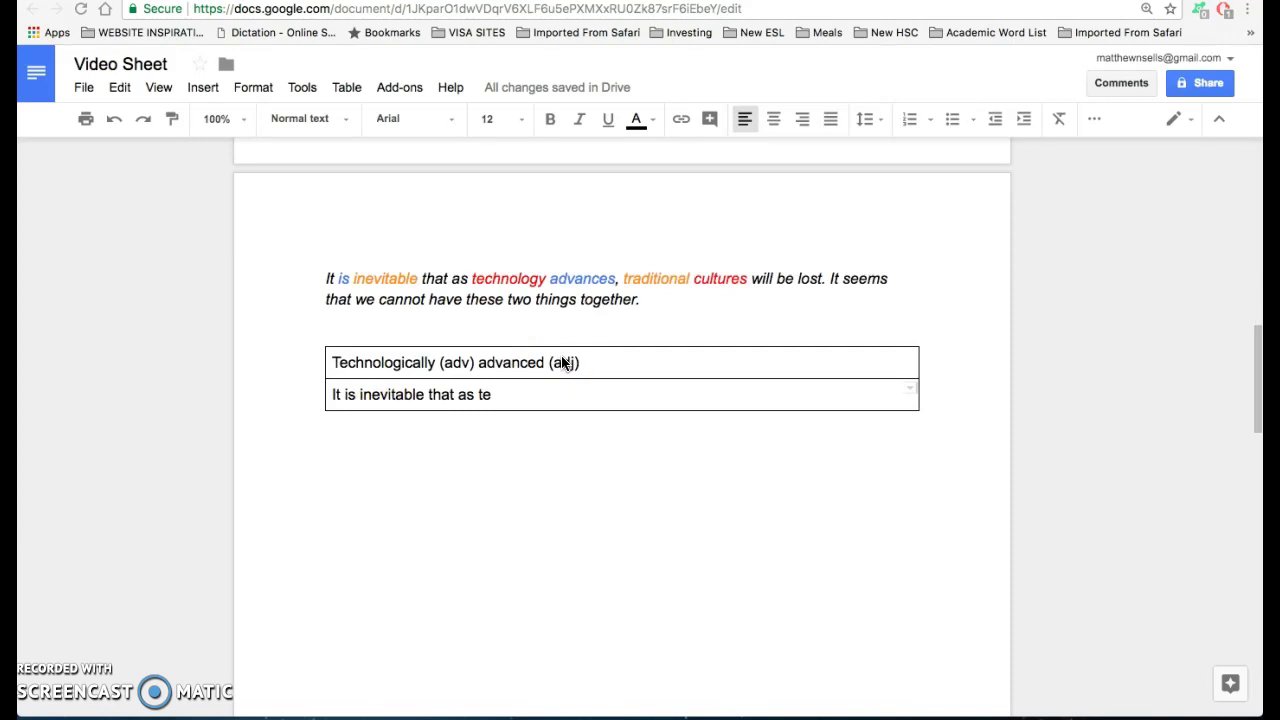
left_click(514, 394)
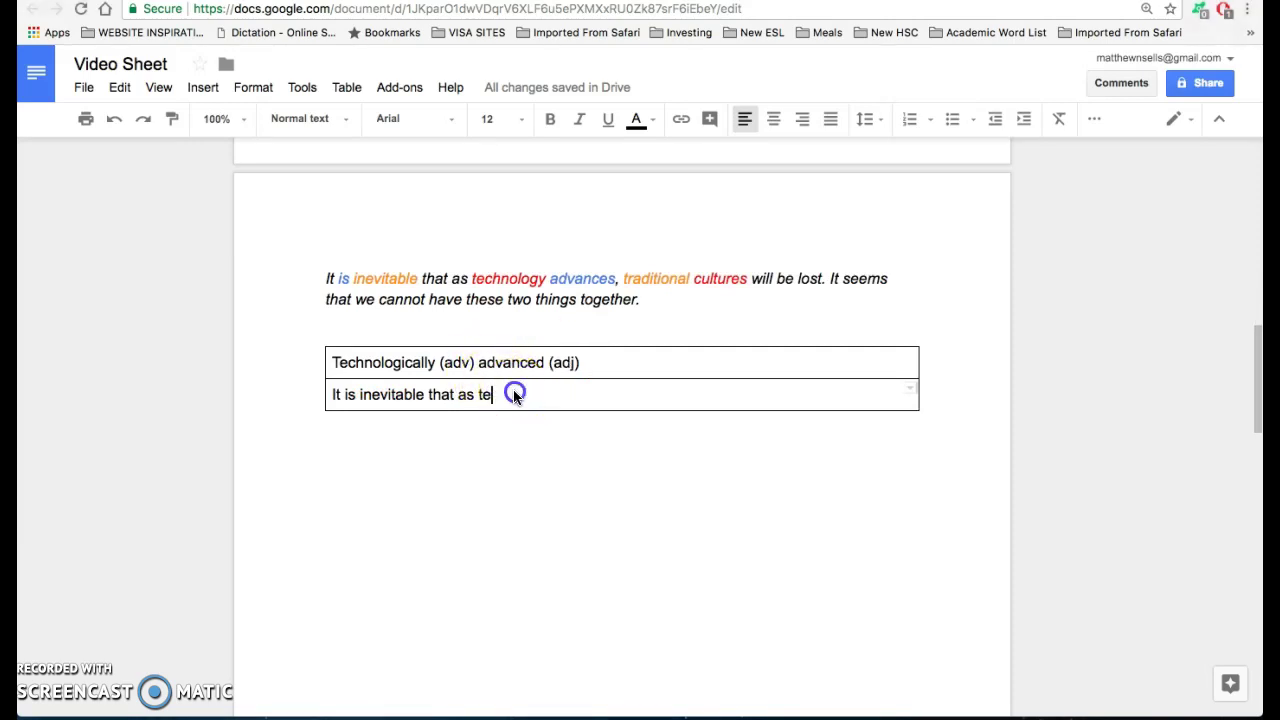
left_click(344, 394)
key("Return")
left_click_drag(490, 410, 331, 391)
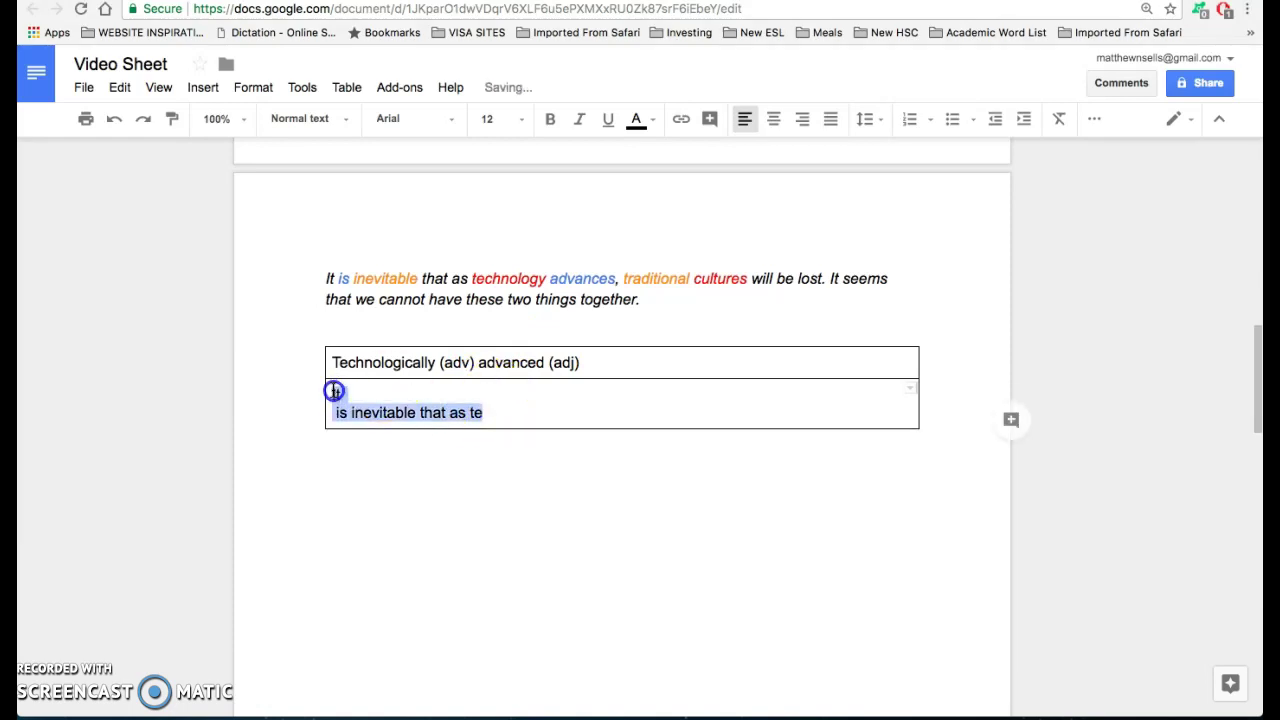
key("BackSpace")
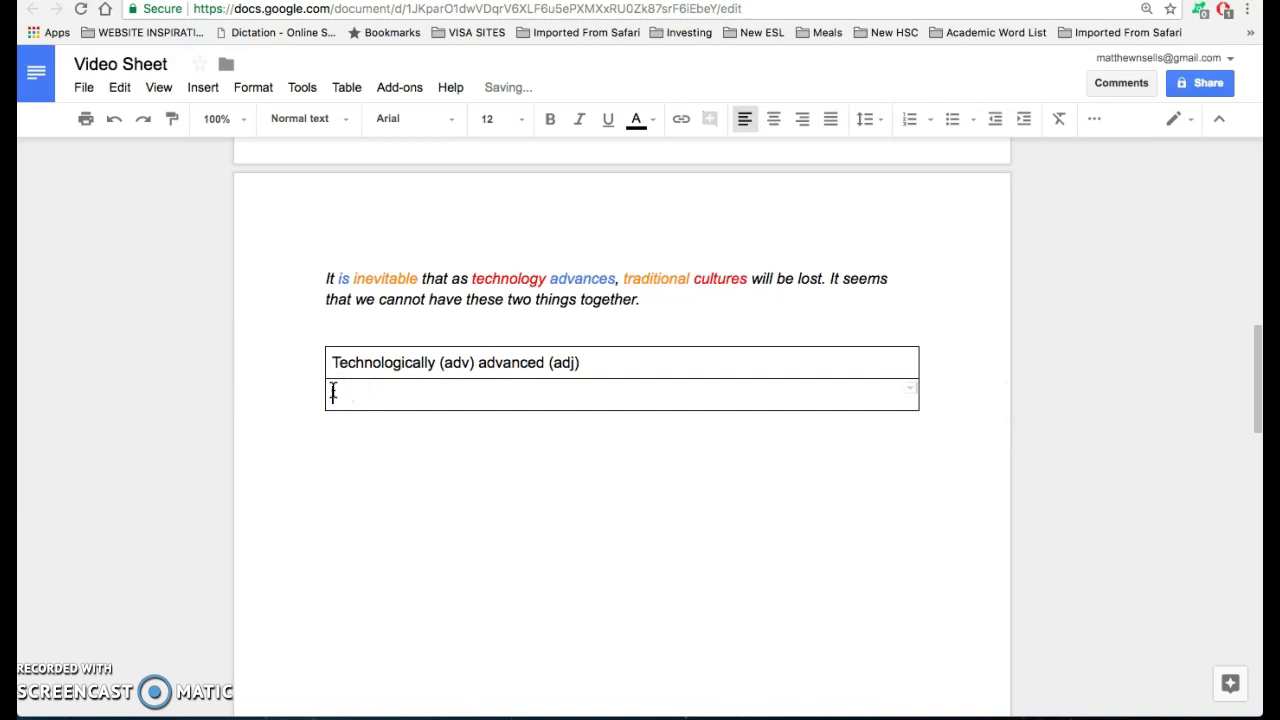
Write "As the world becomes more technologically advanced, it is inevitable that traditional cultures will be lost." as the answer under "Technologically (adv) advanced (adj)".
type("As the world becomes mor")
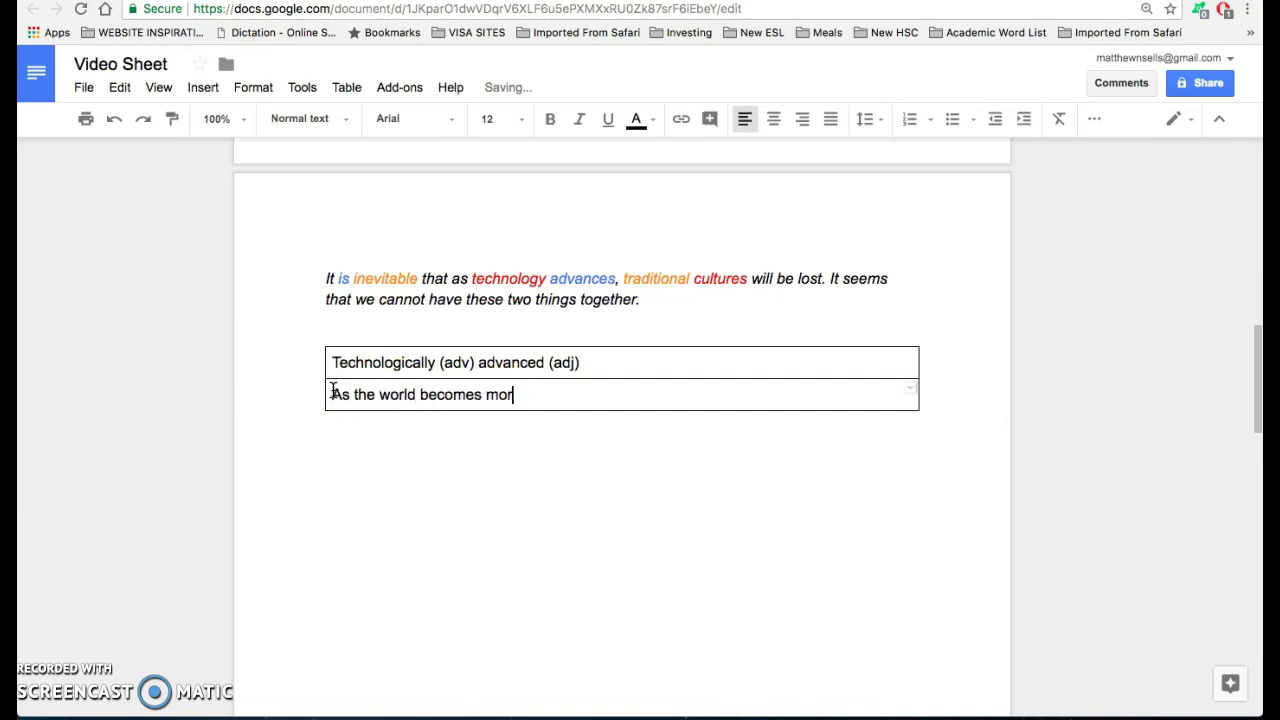
type("e technologicall")
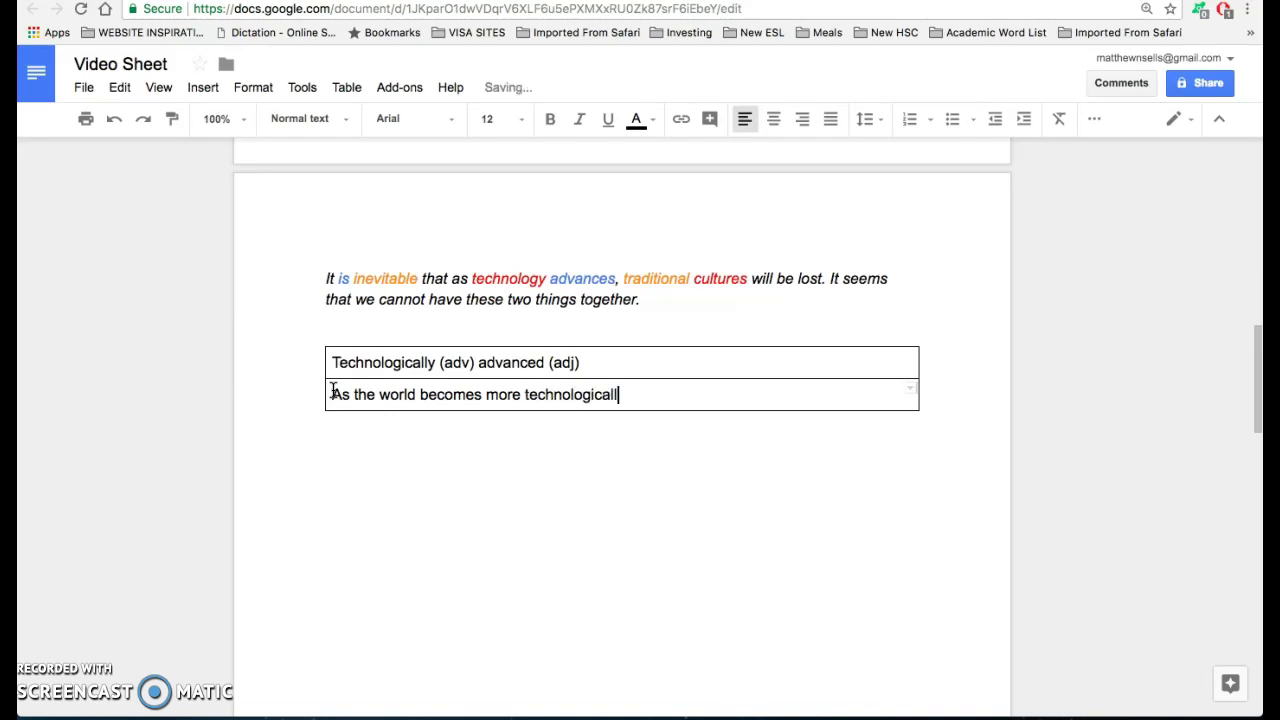
type("y advanced")
type(", it is i")
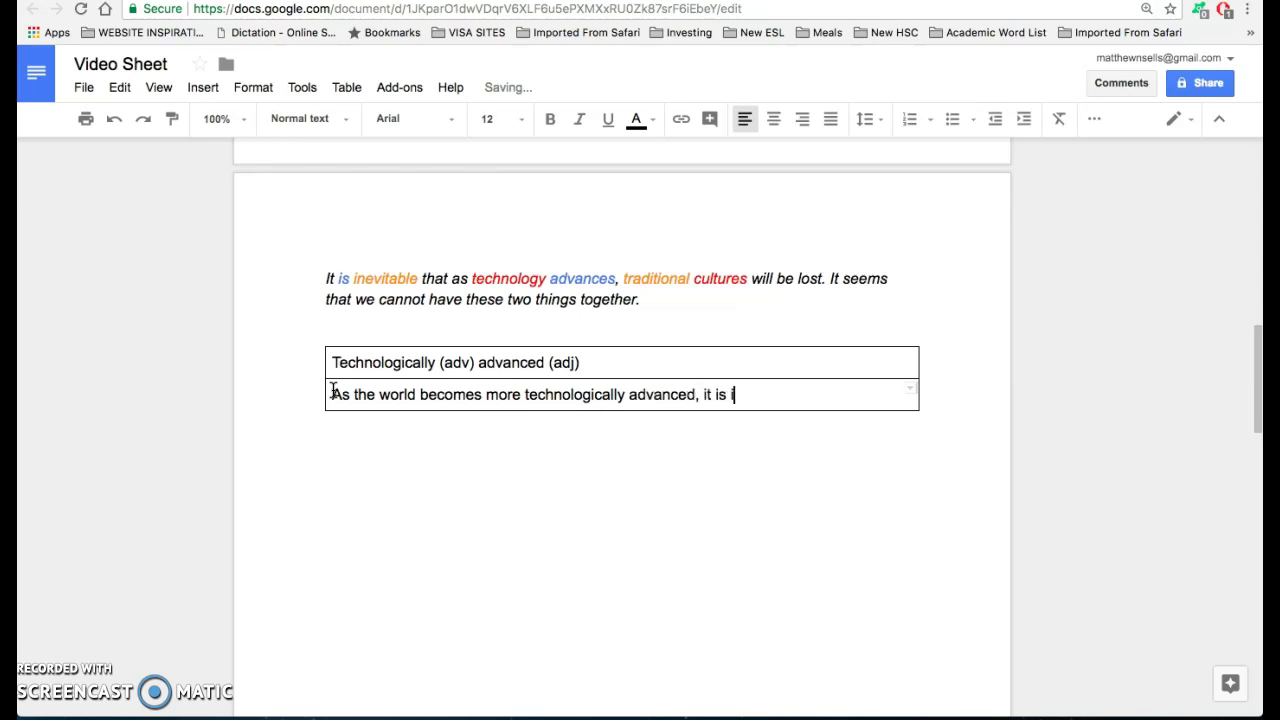
type("ne")
key("BackSpace")
type("nevitable")
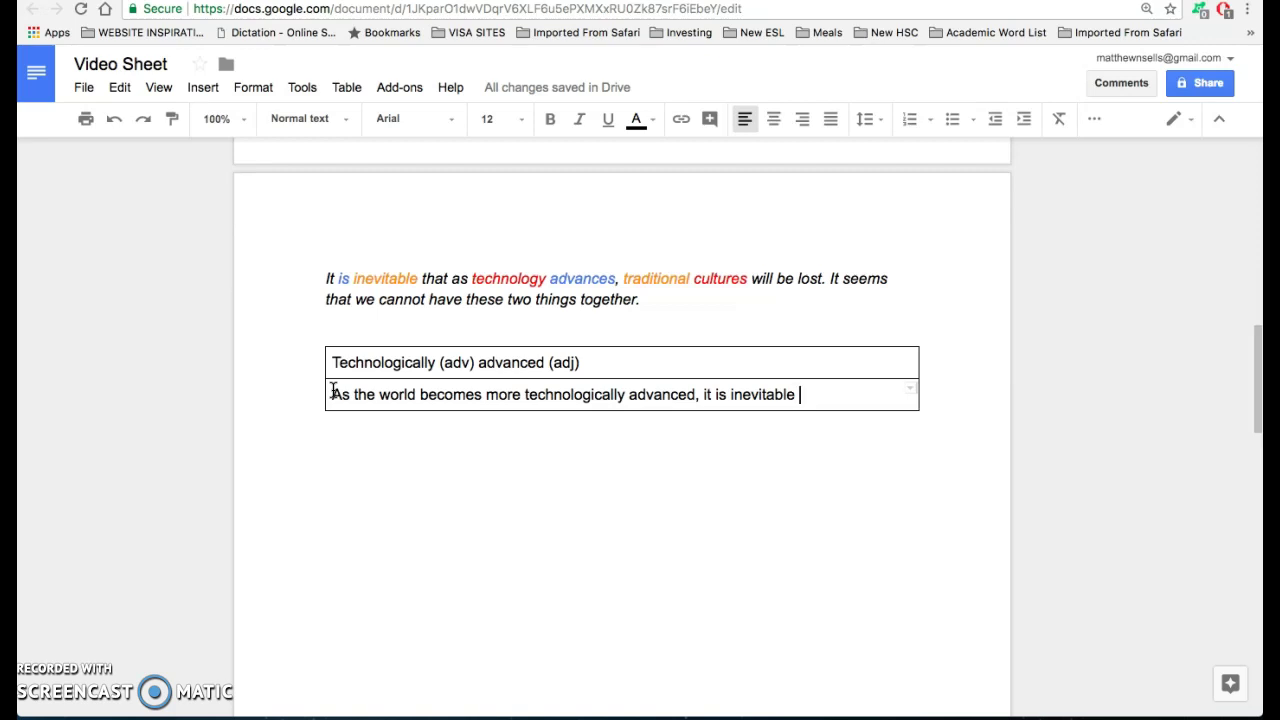
type("that")
type("c")
key("BackSpace")
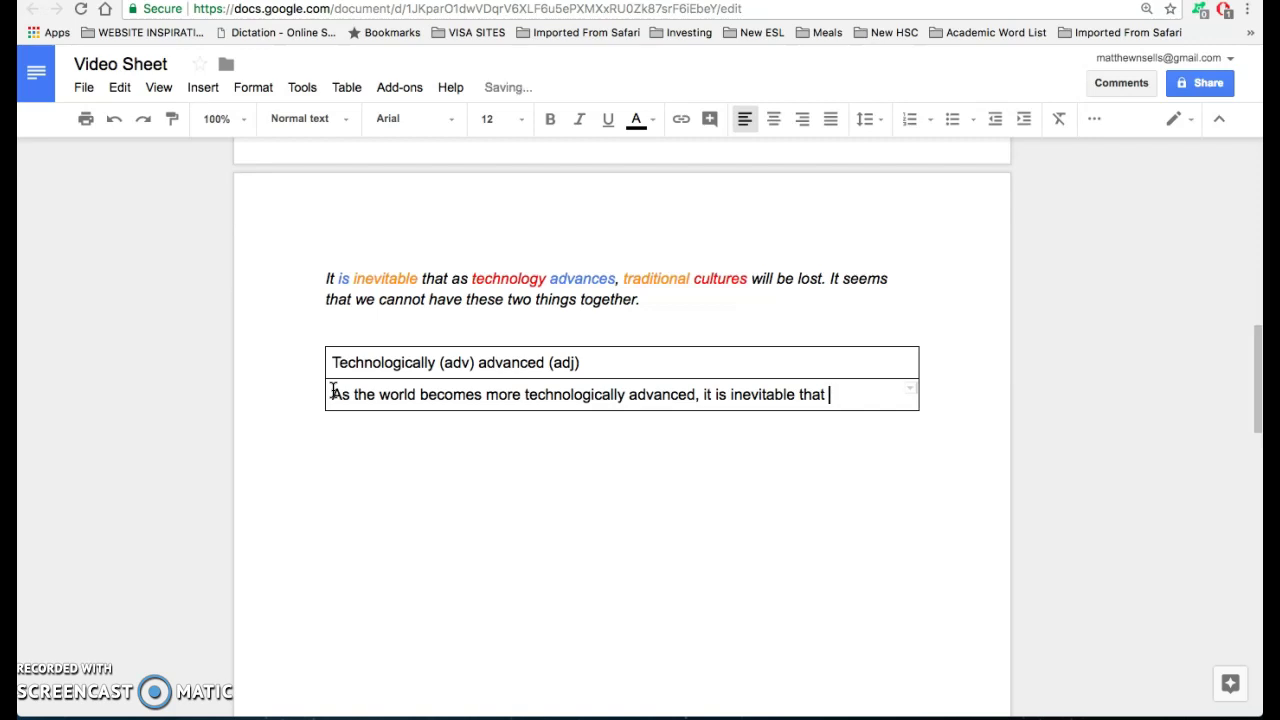
type("traditional cultures will be lost.")
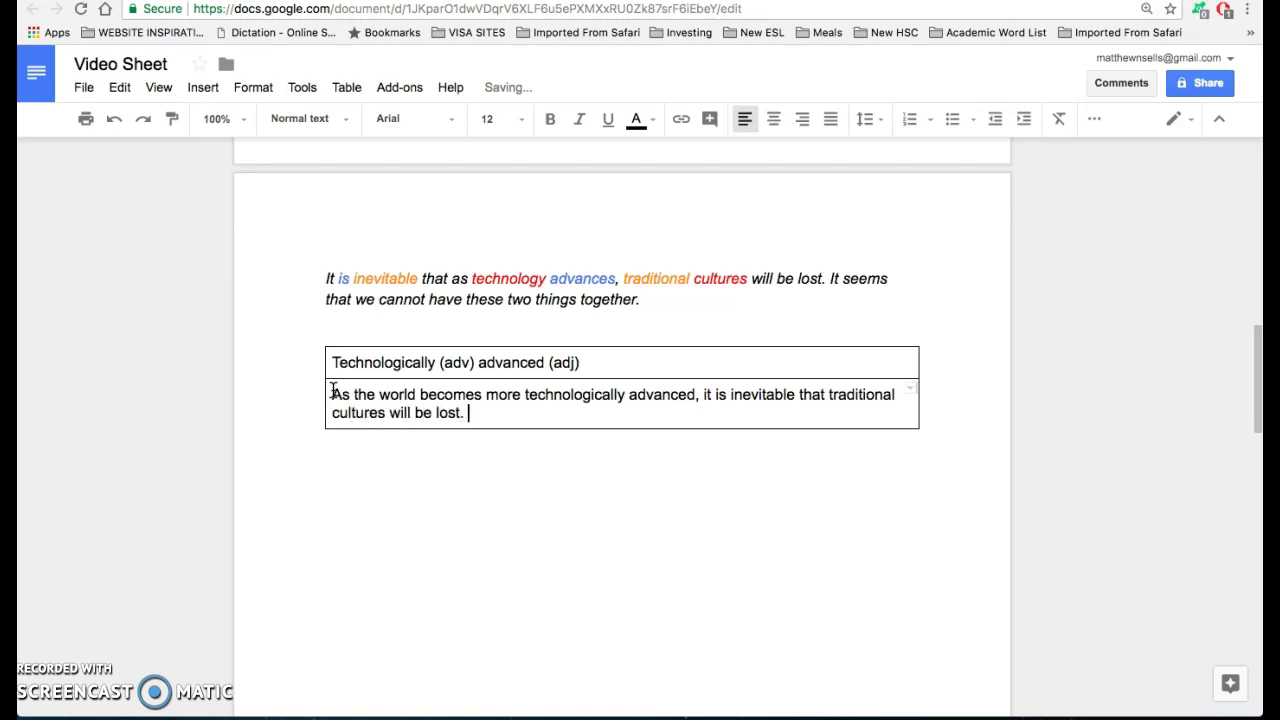